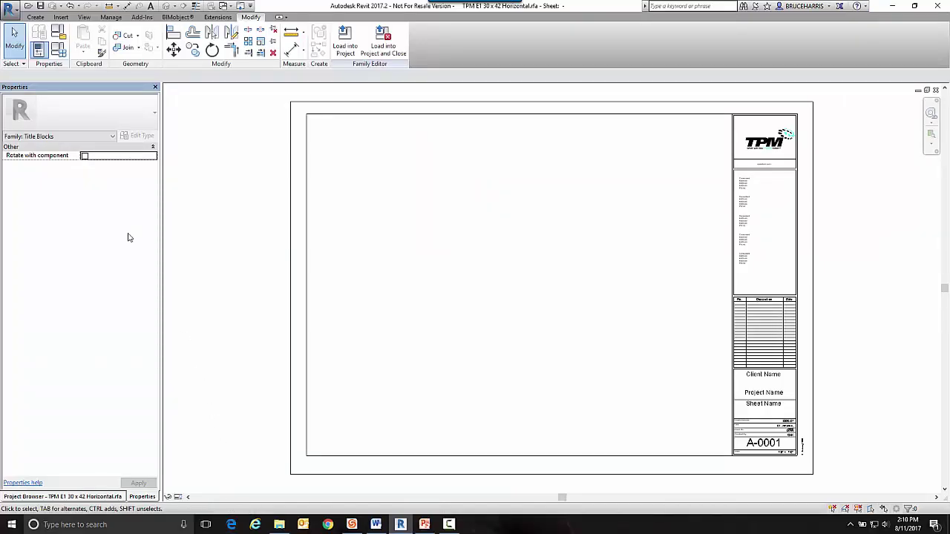
Bring up the Create ribbon tools in the TPM E1 30 x 42 Horizontal title block family.
left_click(35, 17)
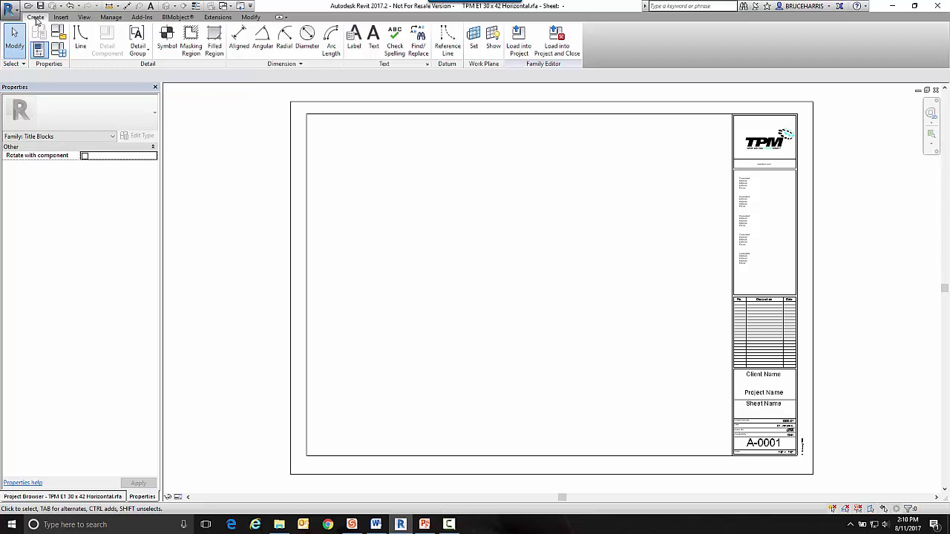
Place a 'KEYPLAN' text note just left of the title block's Scale row.
left_click(373, 37)
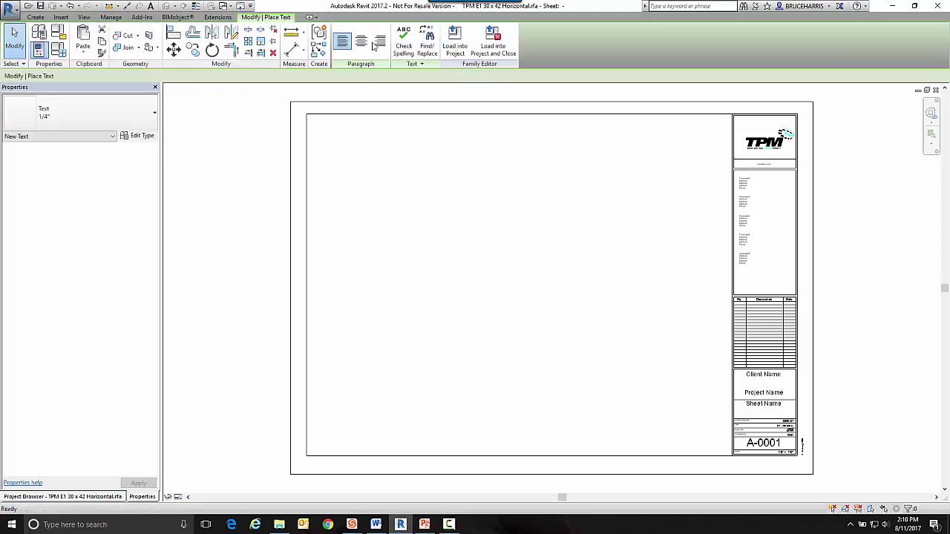
scroll(710, 448, "up", 4)
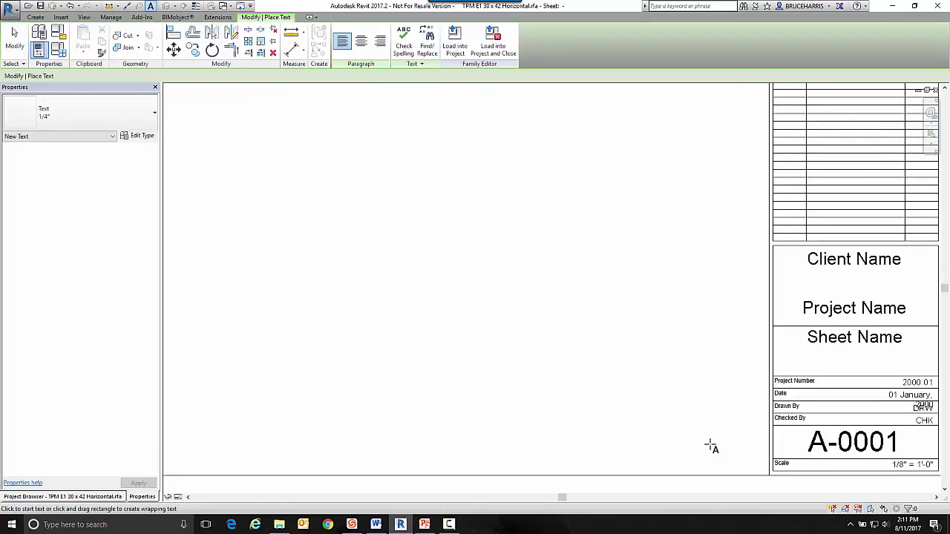
middle_click_drag(710, 445, 498, 386)
scroll(483, 389, "up", 2)
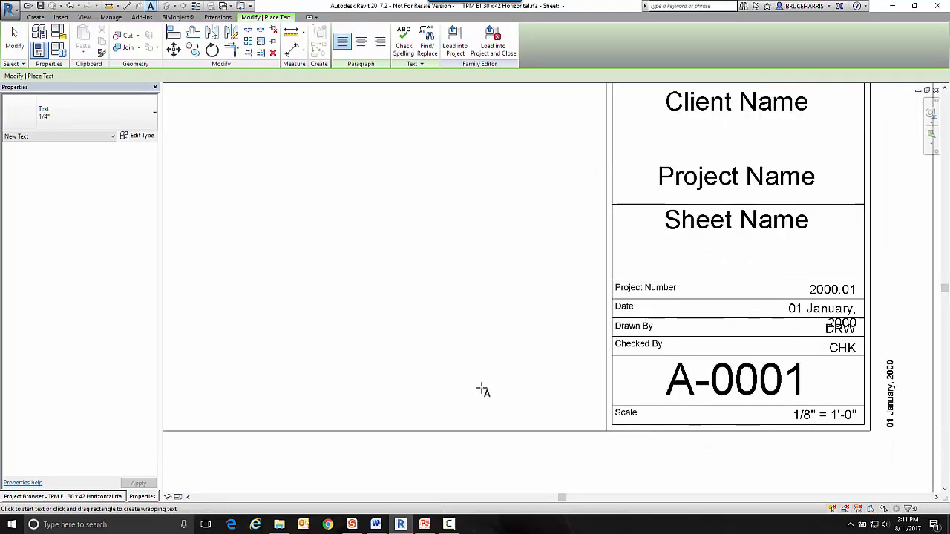
left_click(440, 402)
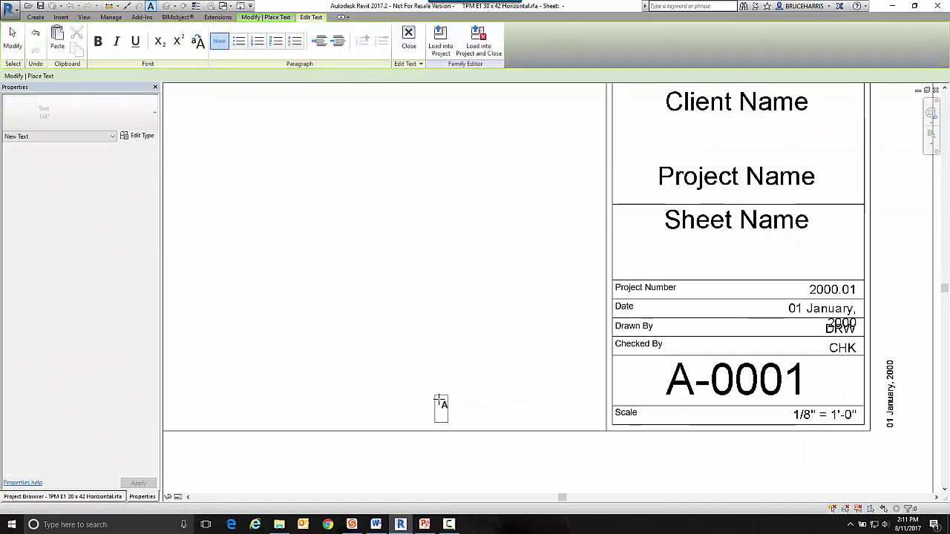
type("KEYPLAN")
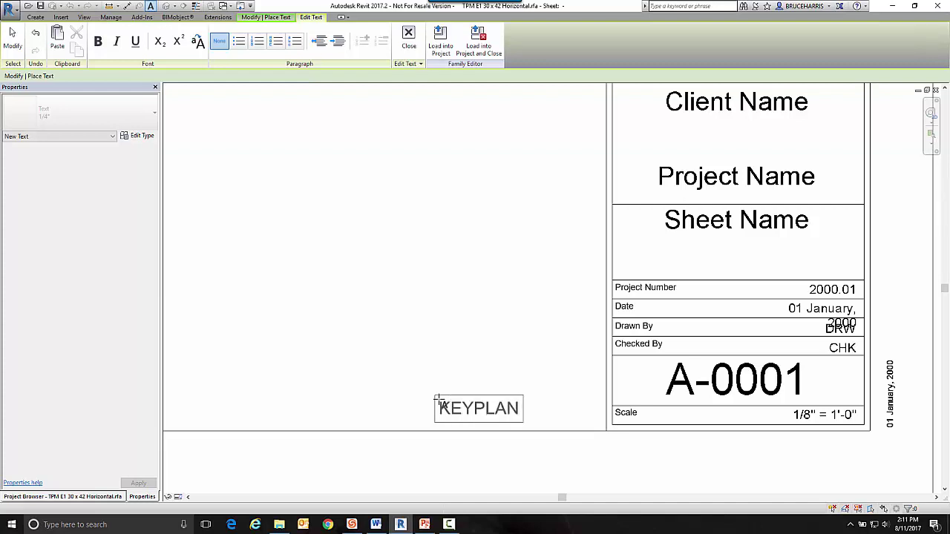
left_click(408, 36)
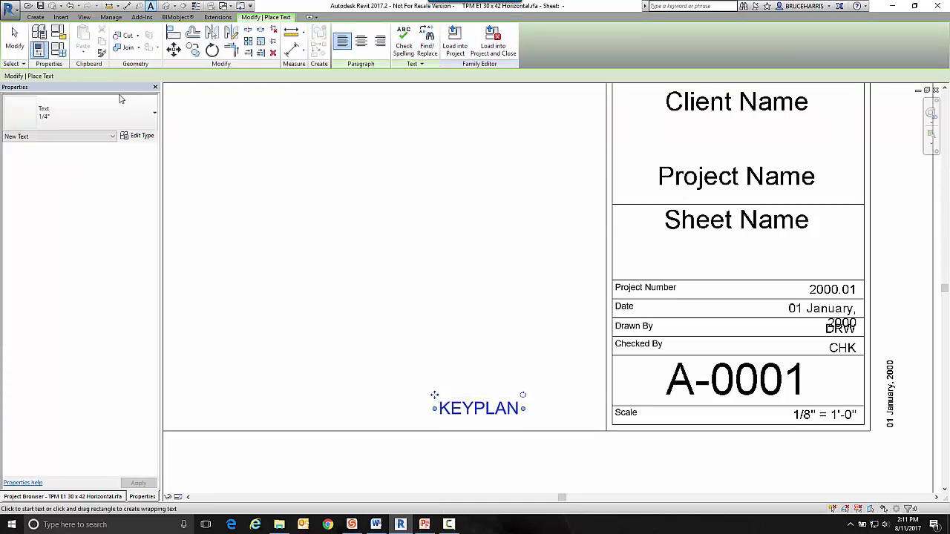
left_click(40, 18)
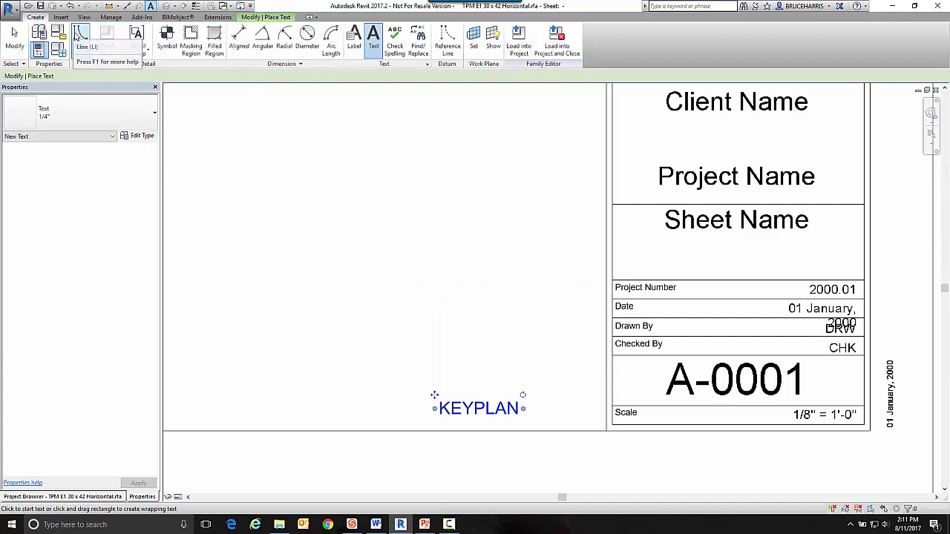
Draw the outline's top edge, stepped right side and small notch in Wide Lines.
left_click(77, 35)
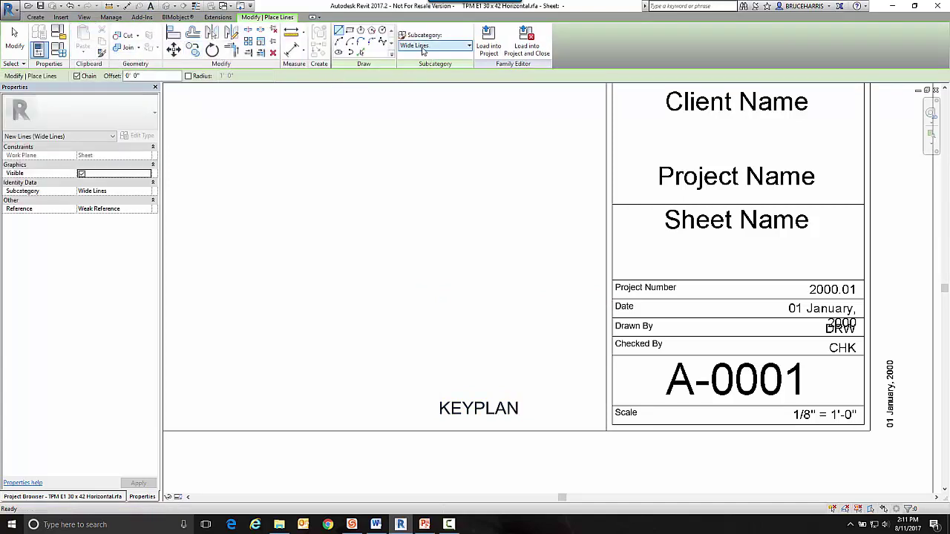
left_click(428, 240)
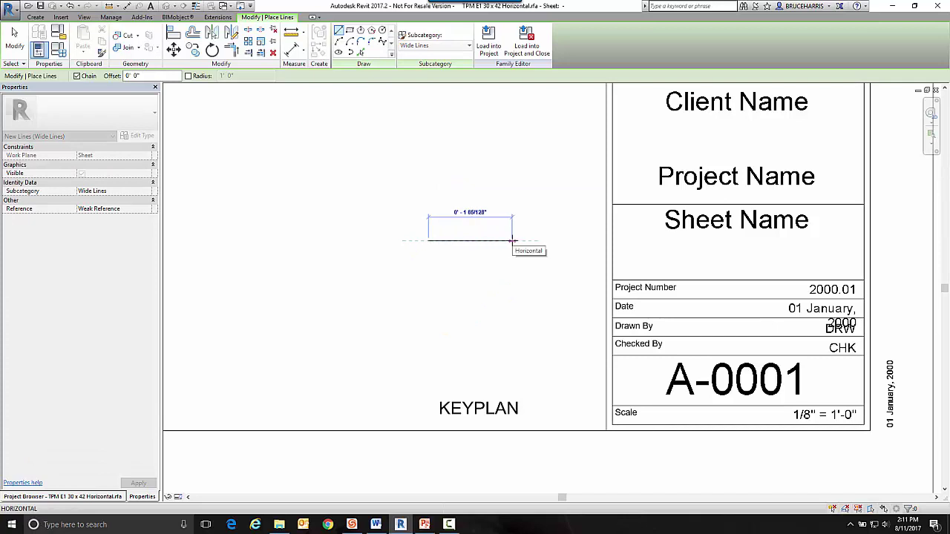
left_click(516, 240)
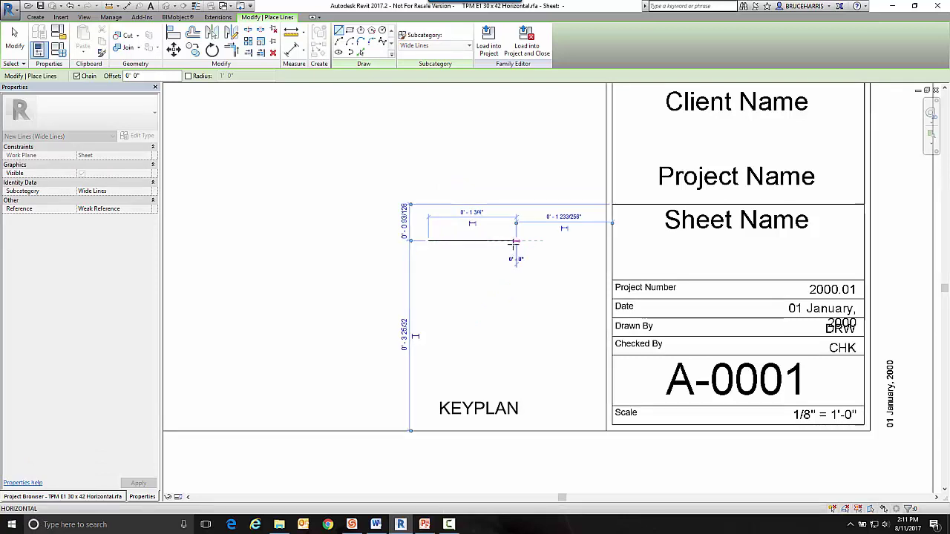
left_click(516, 280)
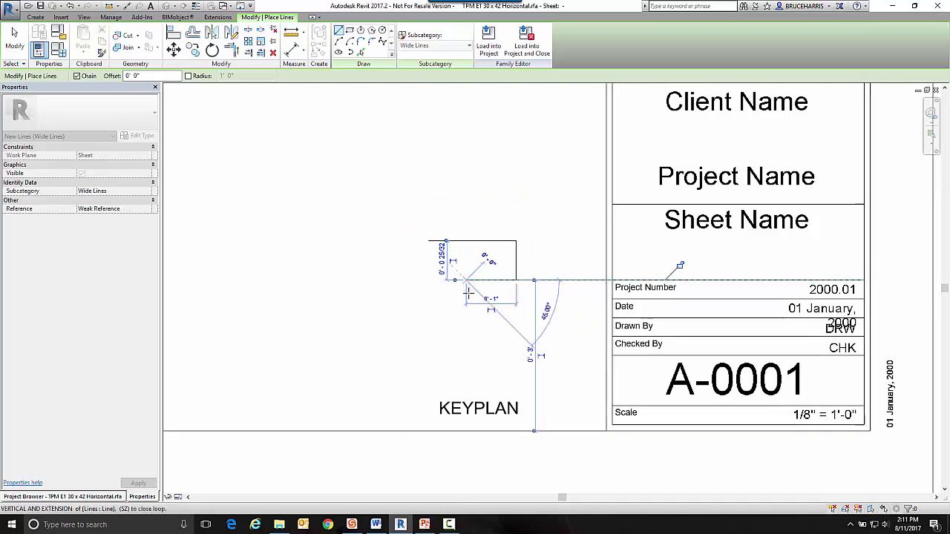
left_click(467, 280)
left_click(468, 304)
left_click(480, 305)
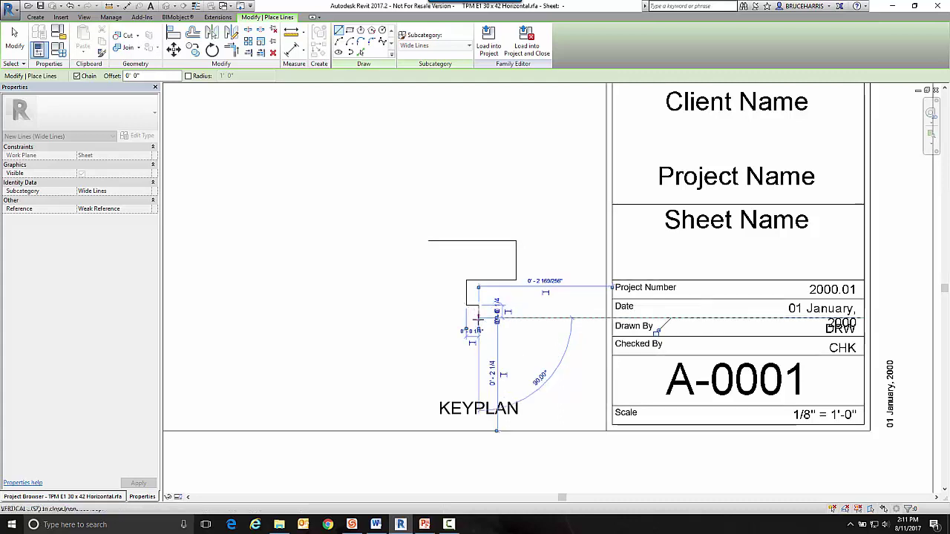
left_click(478, 318)
Draw the lower wing and bottom edge, closing the outline at the top-left corner.
left_click(467, 317)
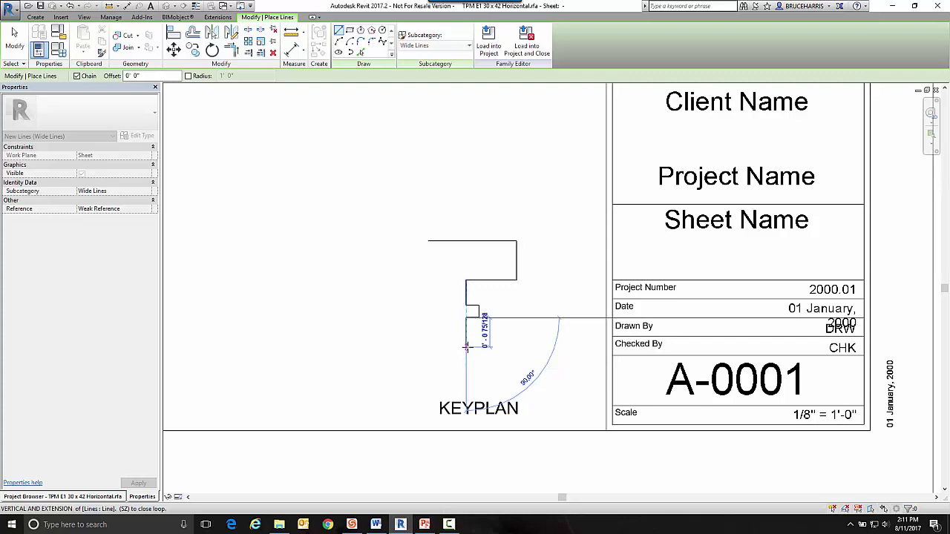
left_click(467, 346)
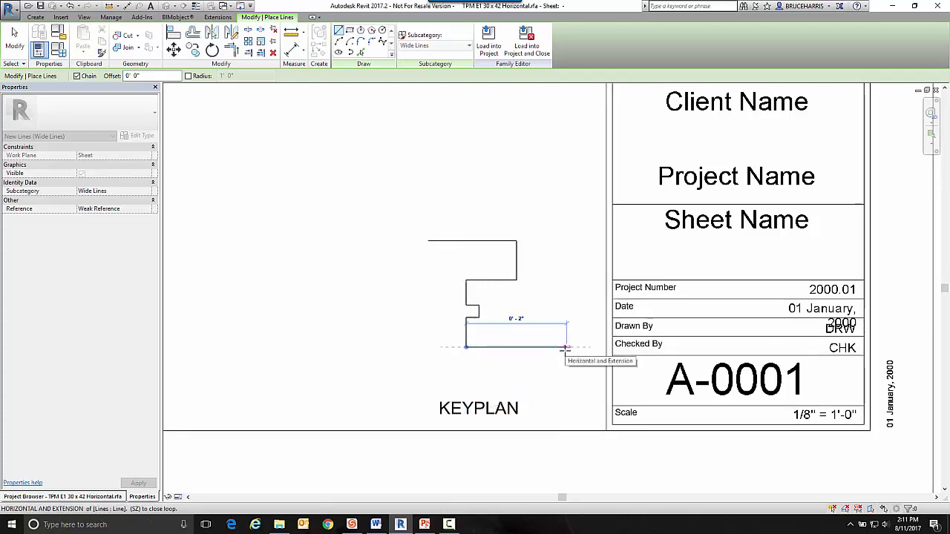
left_click(568, 348)
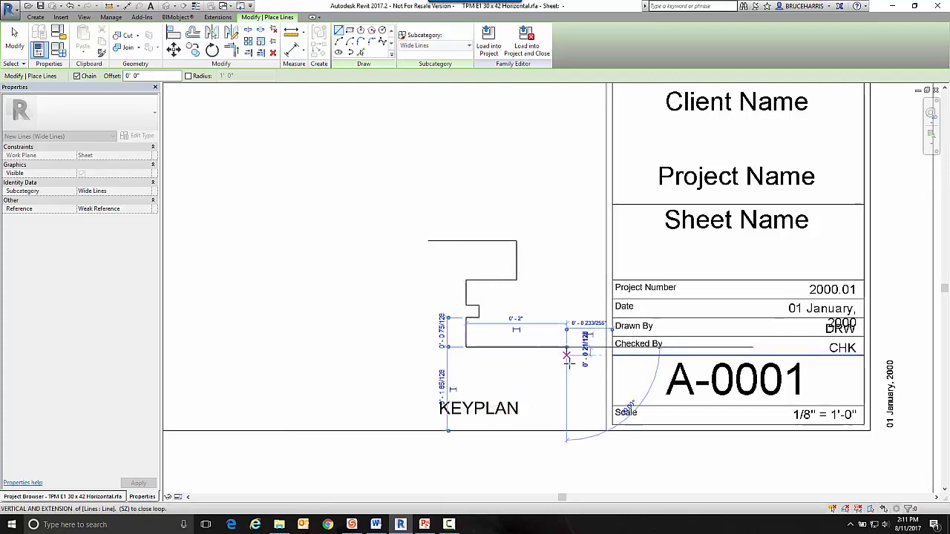
left_click(567, 372)
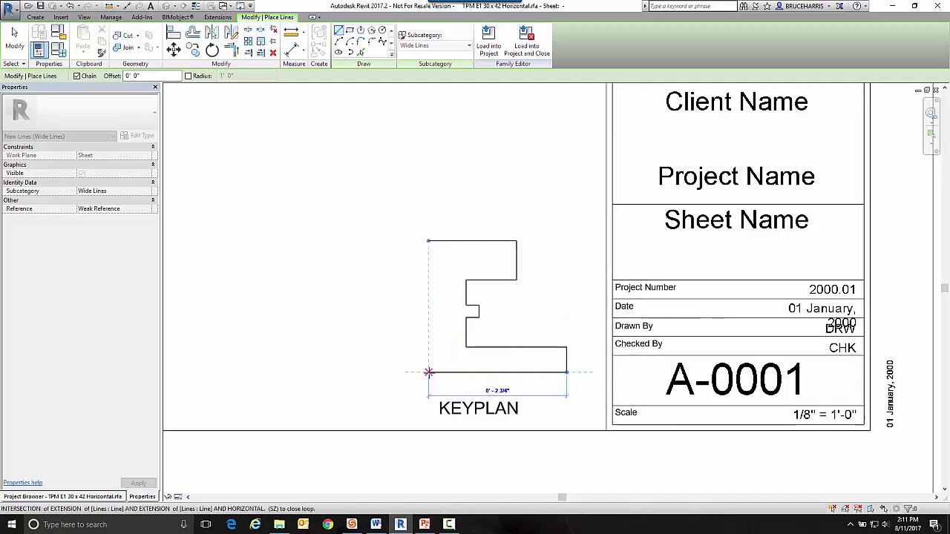
left_click(427, 372)
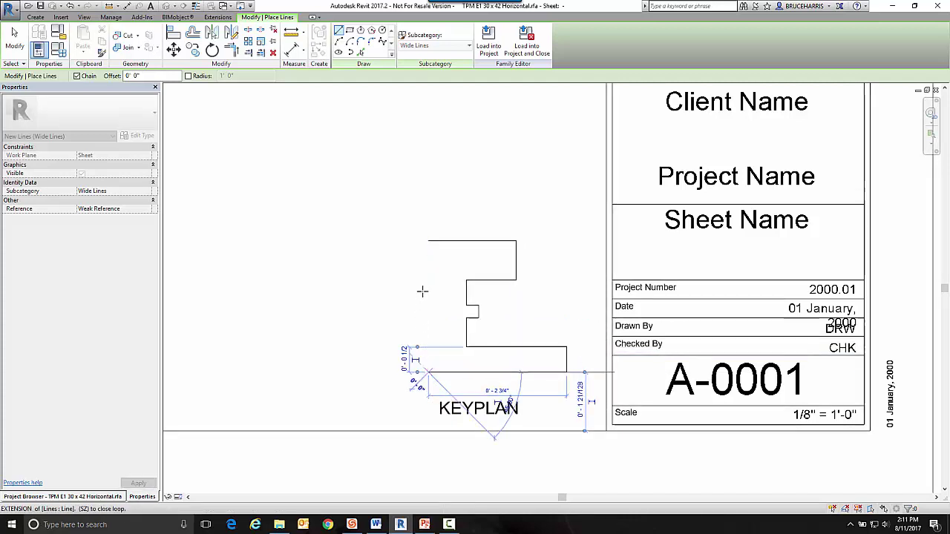
left_click(427, 241)
key("Escape")
key("Escape")
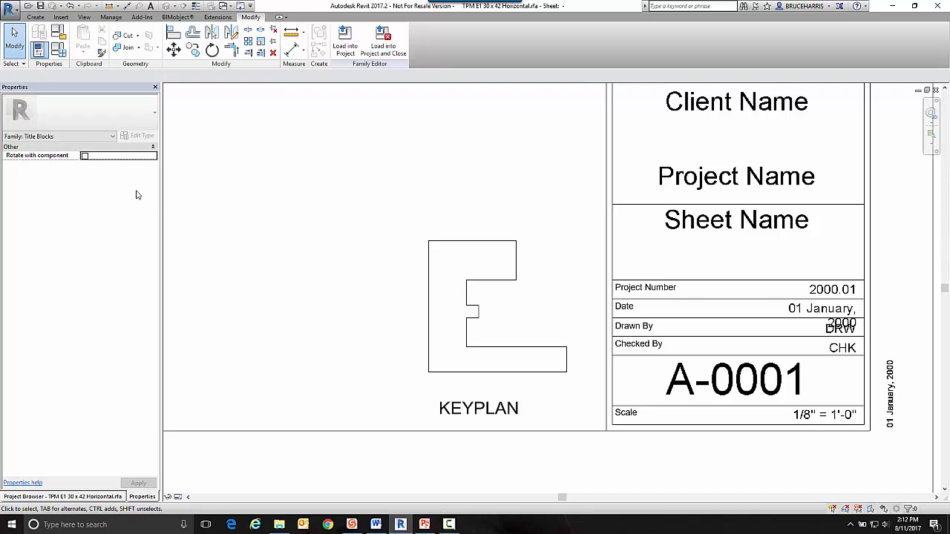
Draw a horizontal CL-subcategory divider from the step's corner to the outline's left edge.
left_click(35, 16)
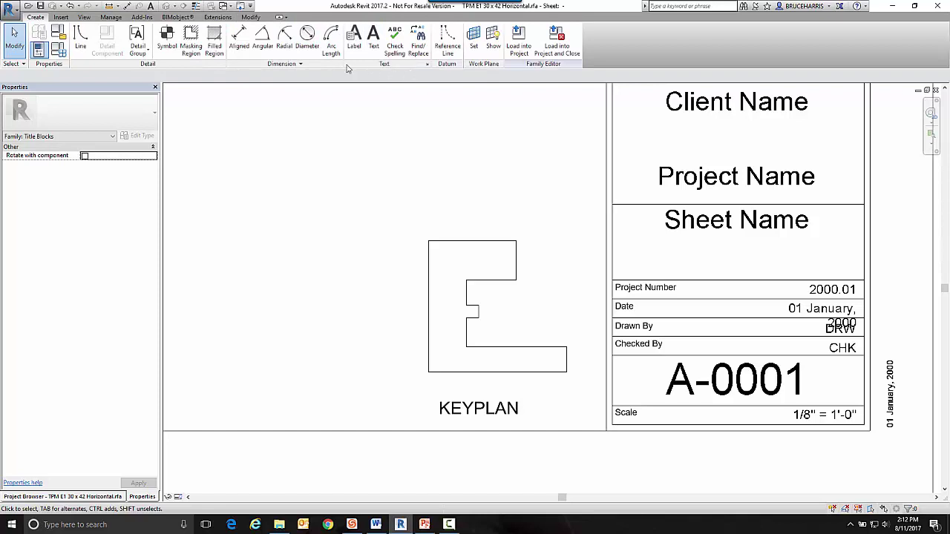
left_click(79, 37)
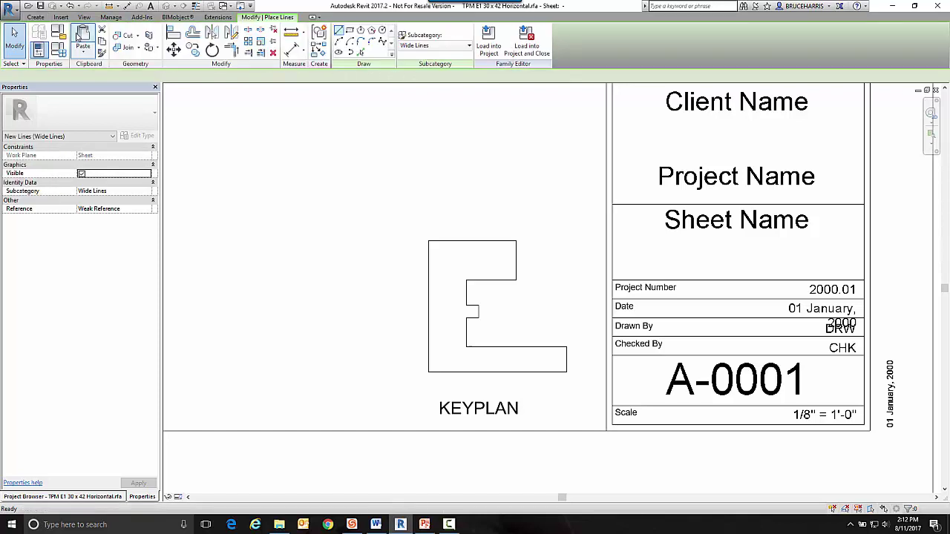
left_click(430, 46)
left_click(420, 67)
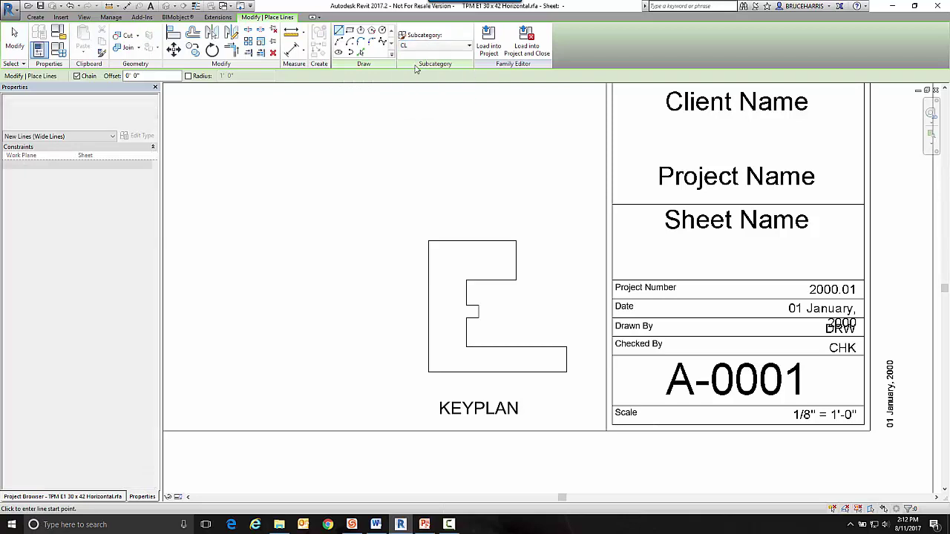
left_click(465, 279)
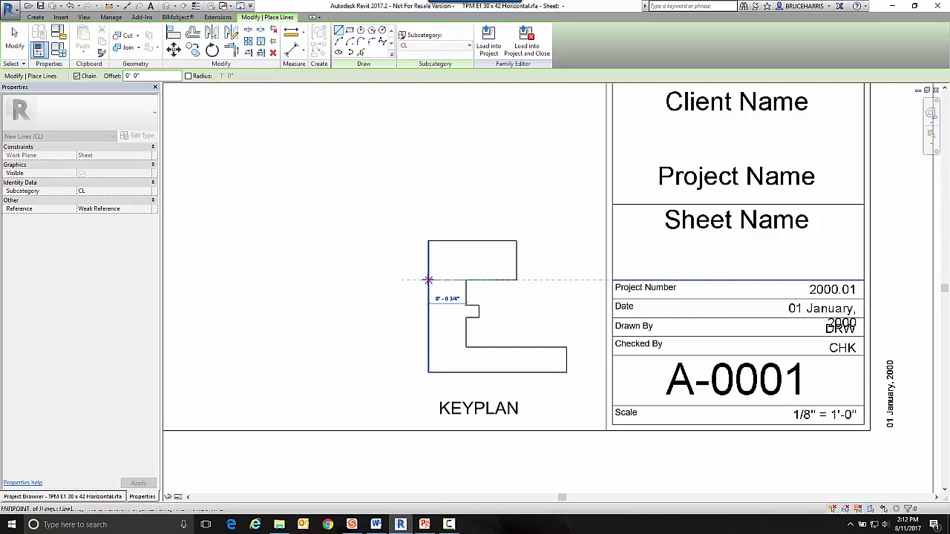
left_click(429, 280)
key("Escape")
Draw a vertical CL divider from the inner corner down to the bottom edge.
left_click(465, 346)
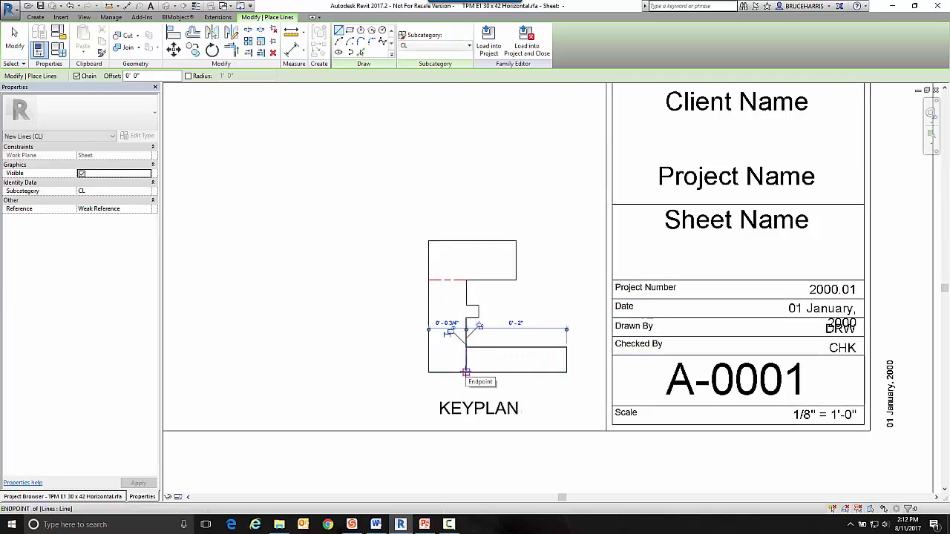
left_click(467, 372)
key("Escape")
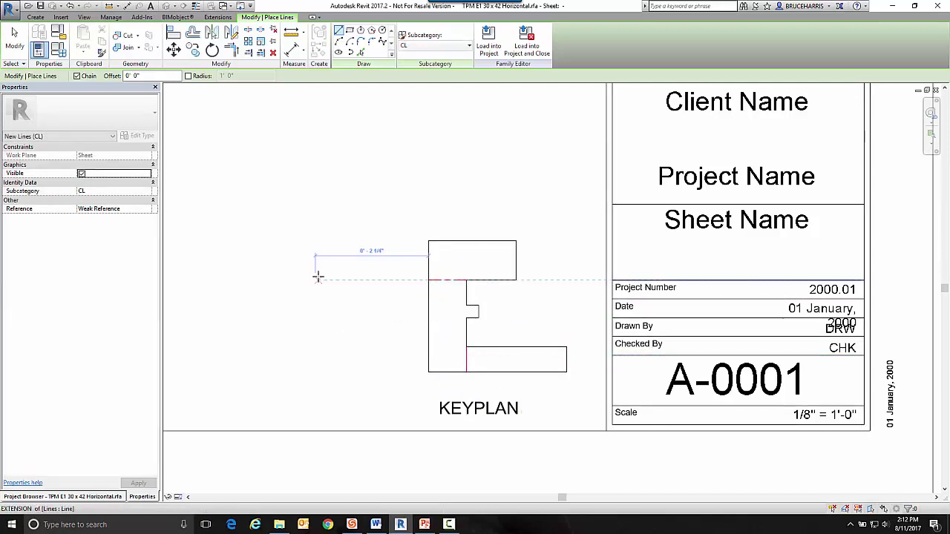
key("Escape")
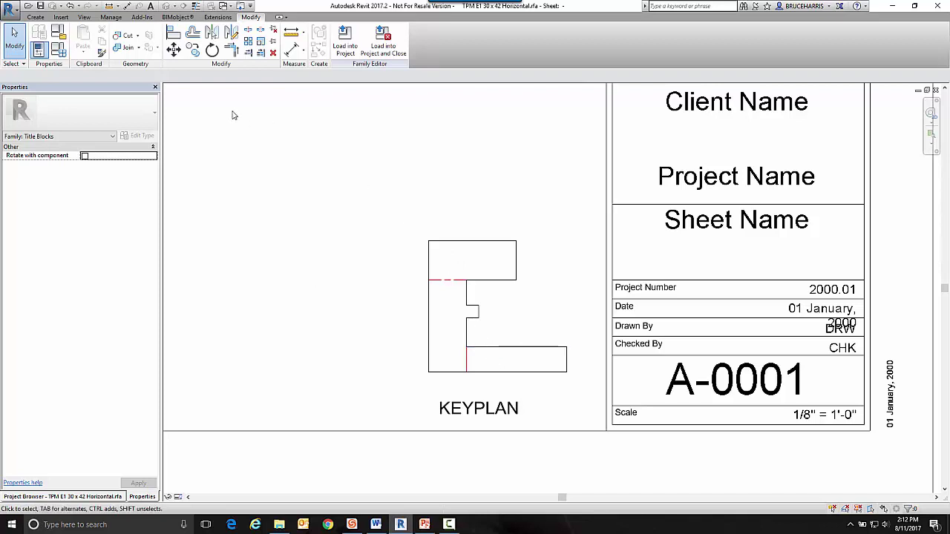
Place the zone label '1' inside keyplan zone 1 and nudge it into position.
left_click(36, 17)
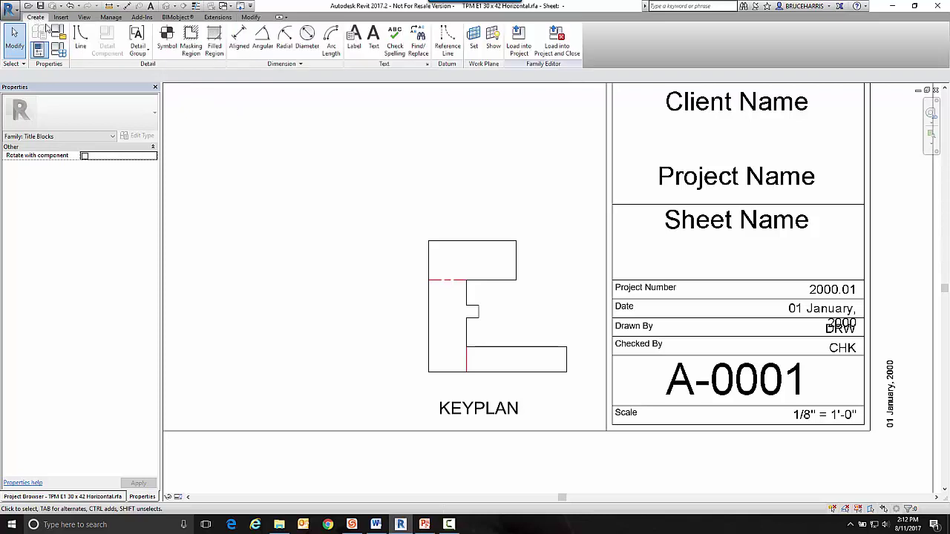
left_click(374, 41)
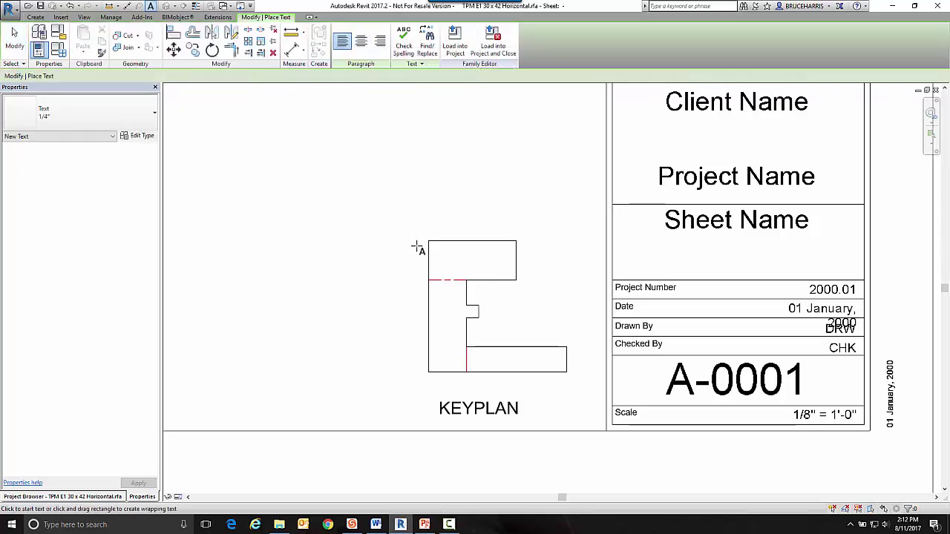
left_click(459, 264)
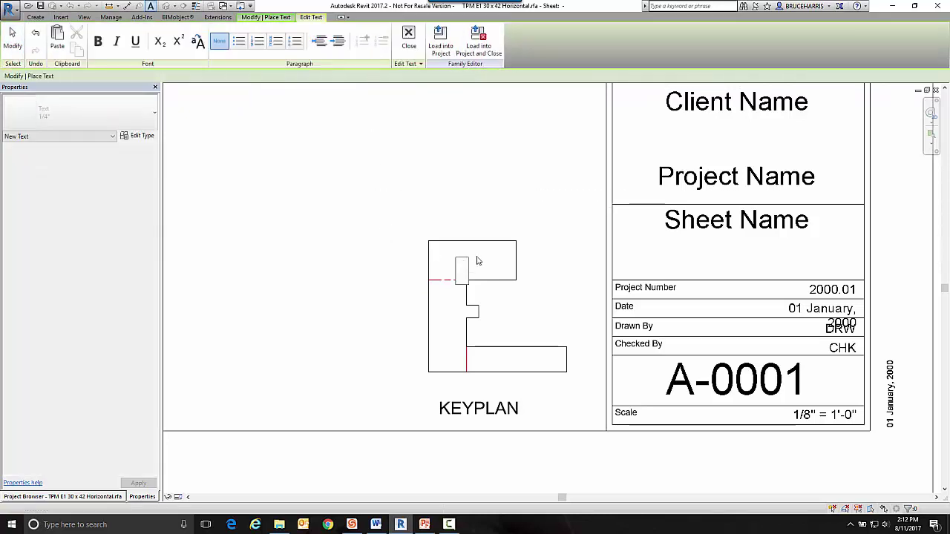
type("1")
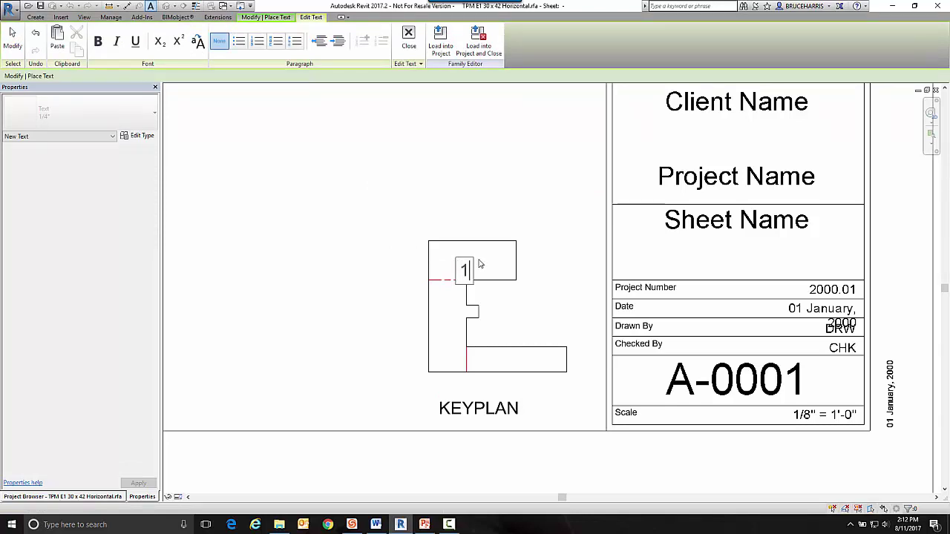
left_click(409, 37)
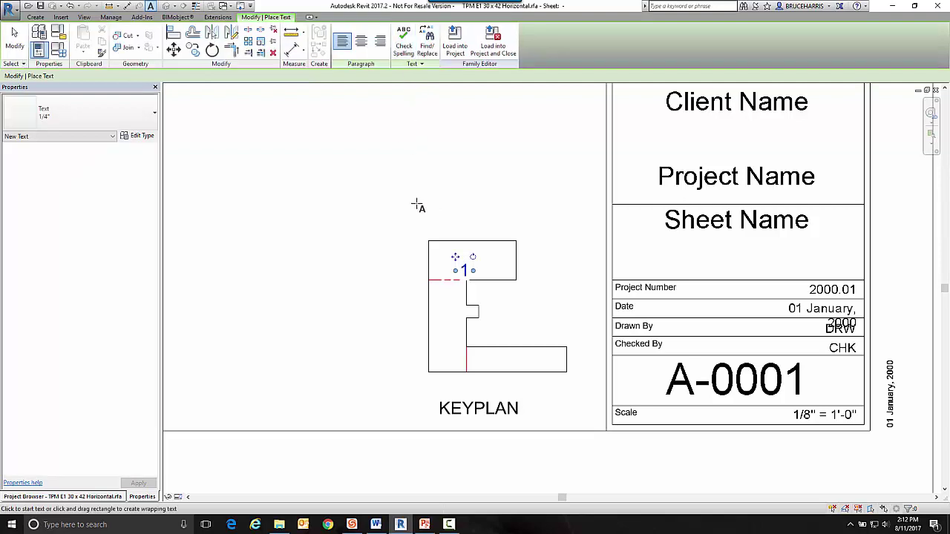
left_click_drag(456, 257, 451, 248)
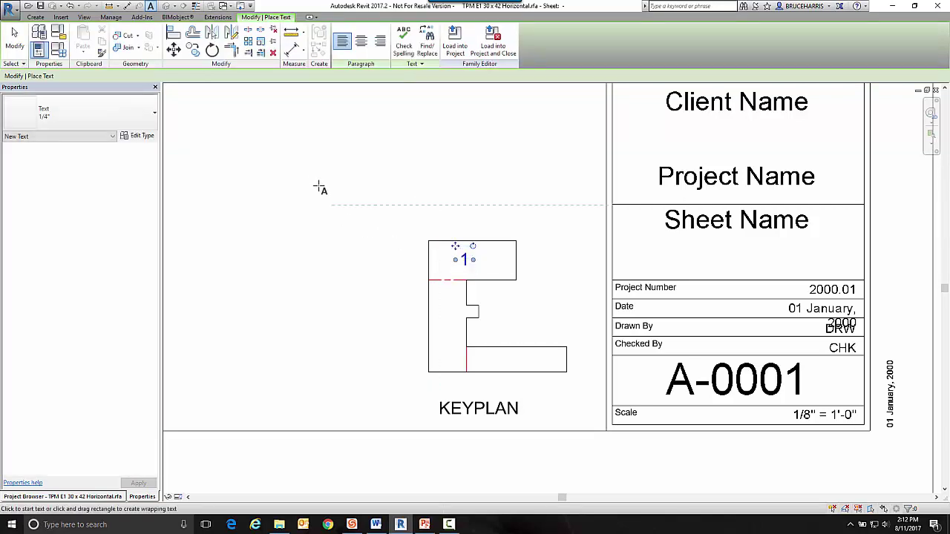
Add zone labels '2' and '3' in zones 2 and 3, moving '3' up into place.
left_click(438, 321)
type("2")
left_click(408, 36)
left_click(501, 366)
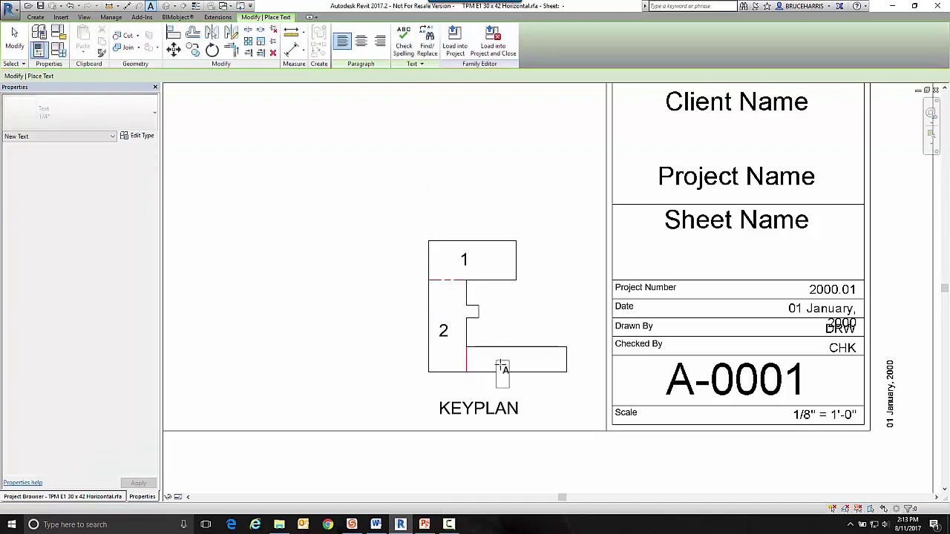
type("3")
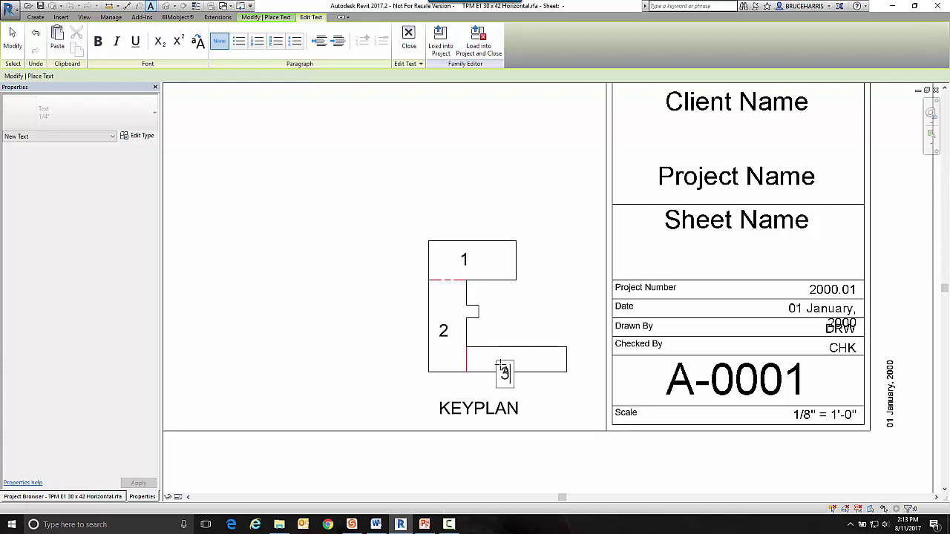
left_click(408, 32)
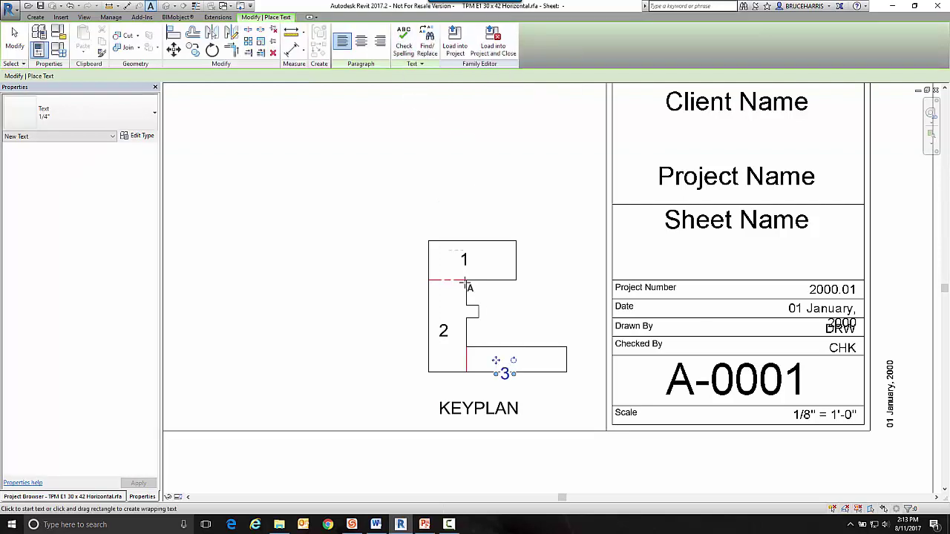
left_click_drag(495, 362, 495, 349)
key("Escape")
key("Escape")
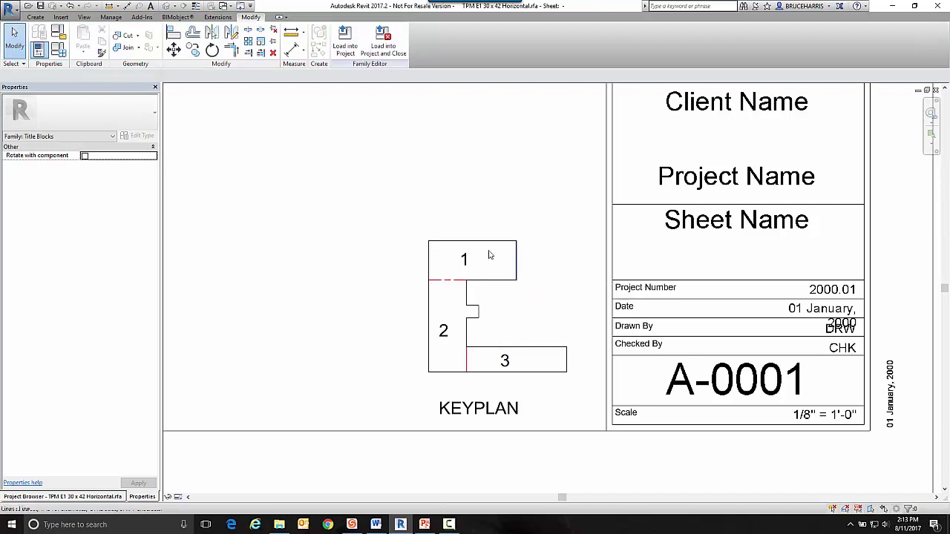
Cover zone 1 with a rectangular crosshatched filled region from its top-left to bottom-right corner.
left_click(35, 19)
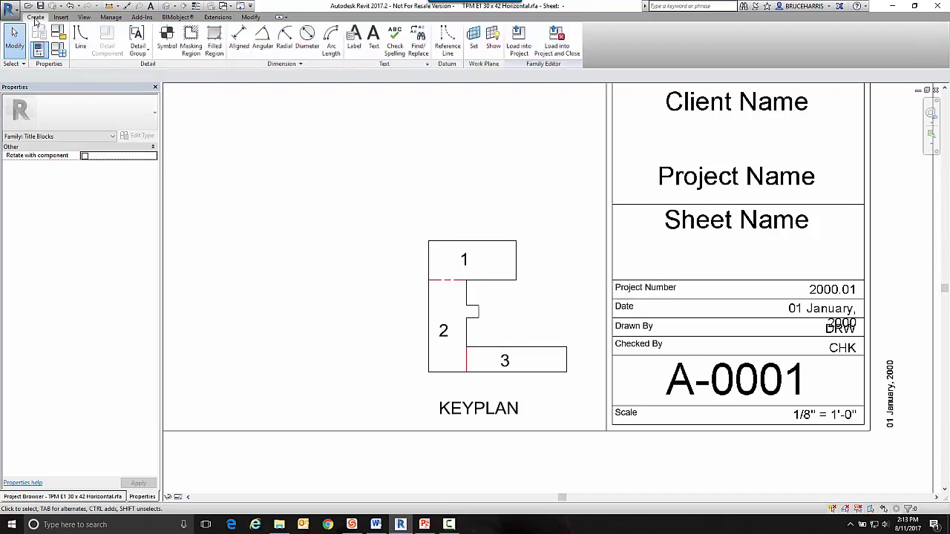
left_click(213, 43)
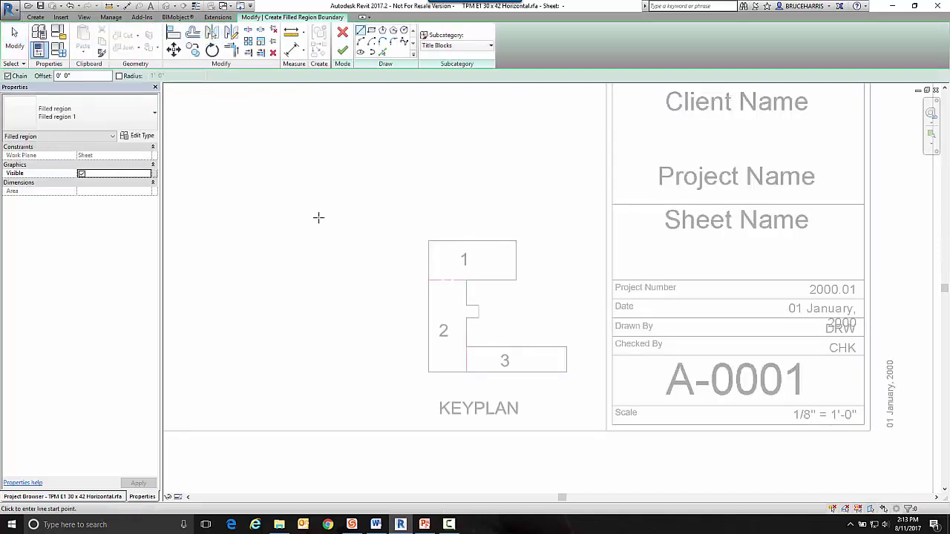
left_click(371, 31)
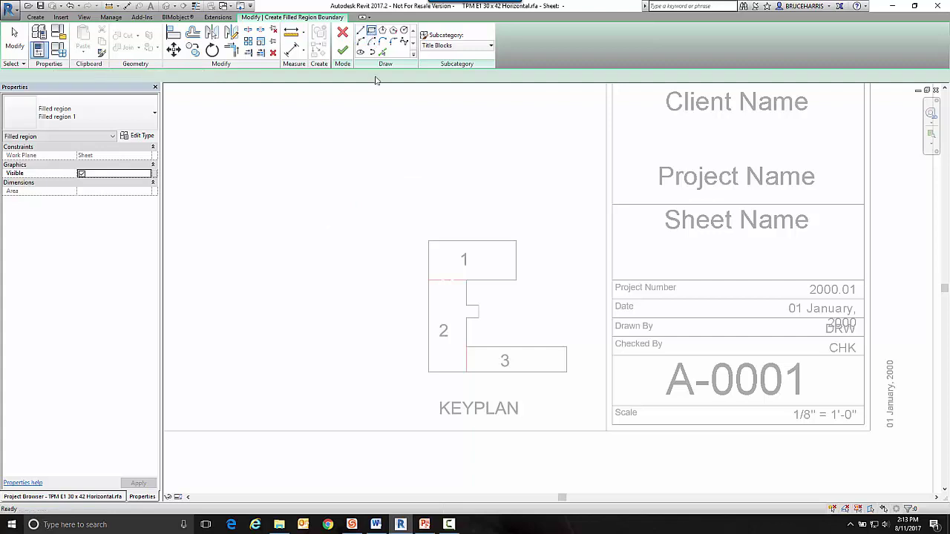
left_click(428, 241)
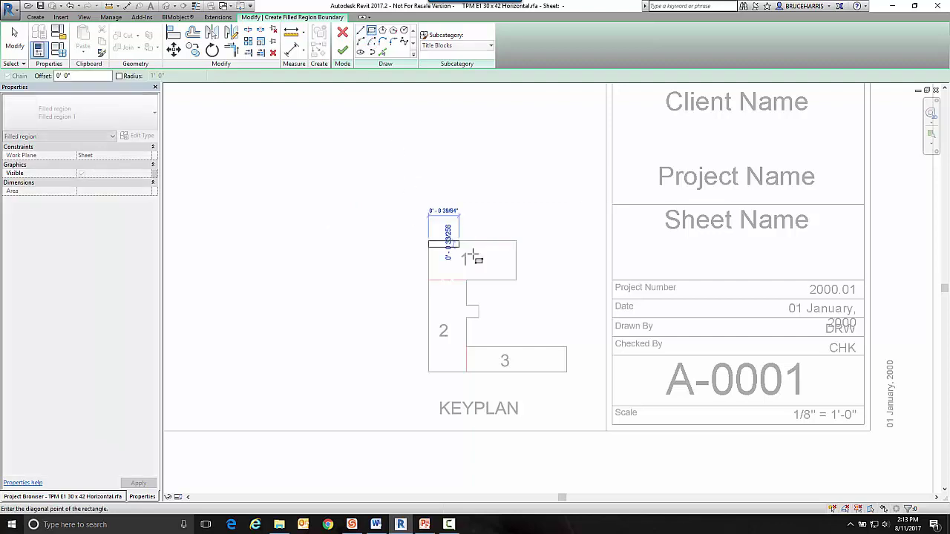
left_click(516, 280)
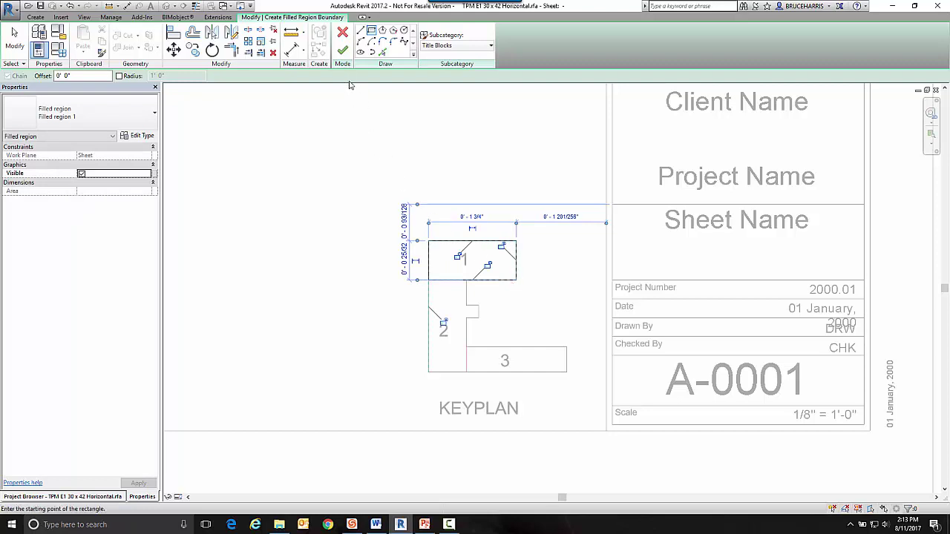
left_click(343, 51)
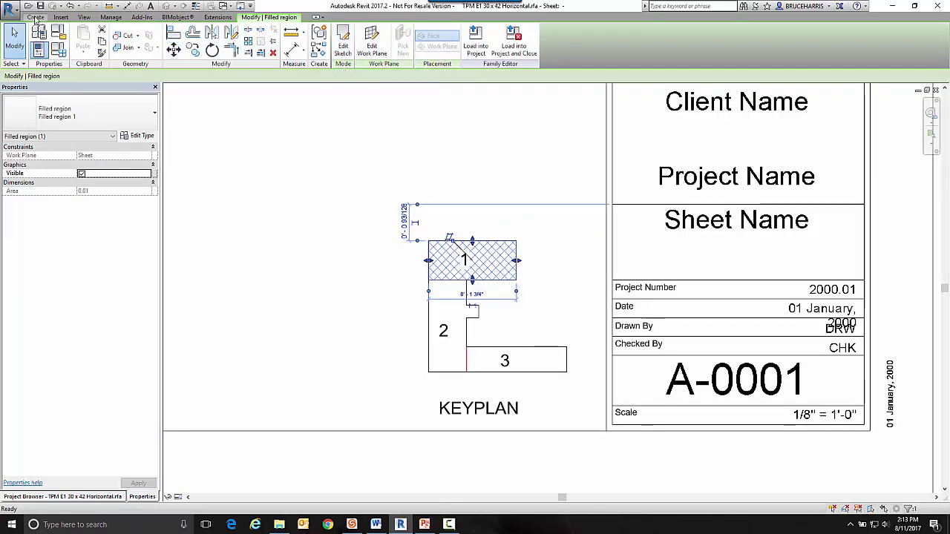
Trace zone 2's notched boundary as a crosshatched filled region.
left_click(34, 17)
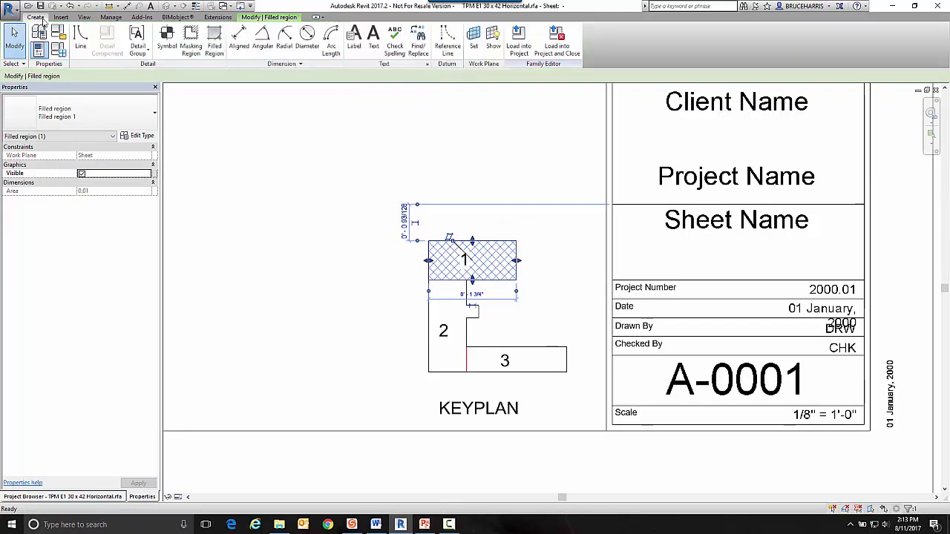
left_click(214, 45)
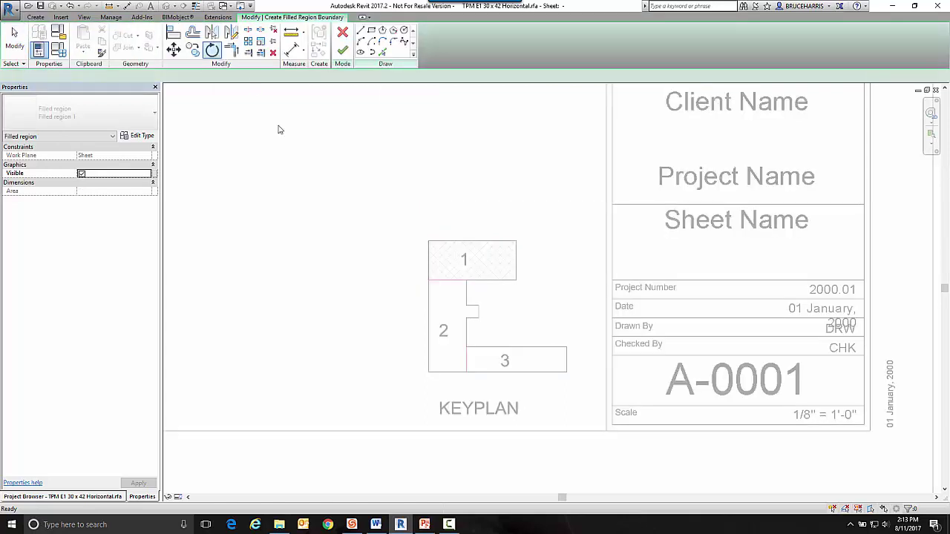
left_click(429, 281)
left_click(466, 280)
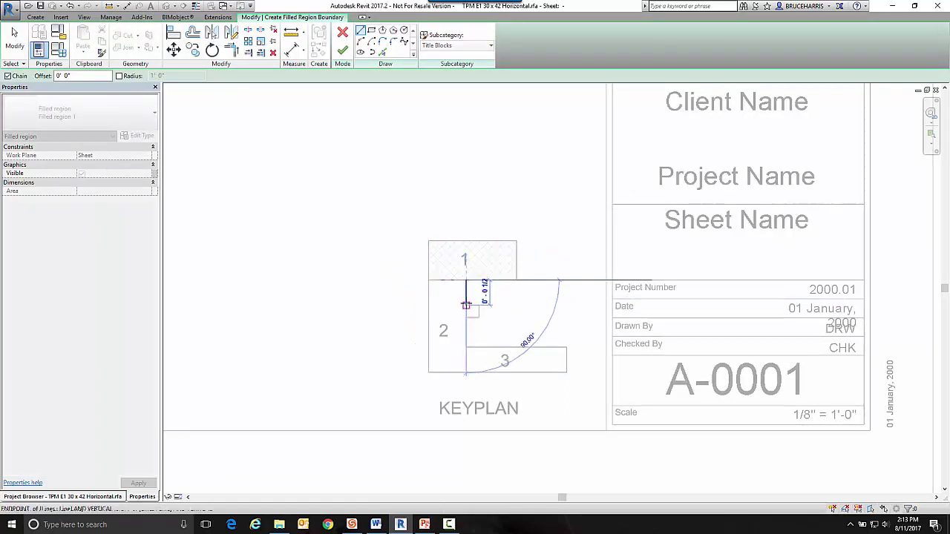
left_click(467, 305)
left_click(478, 305)
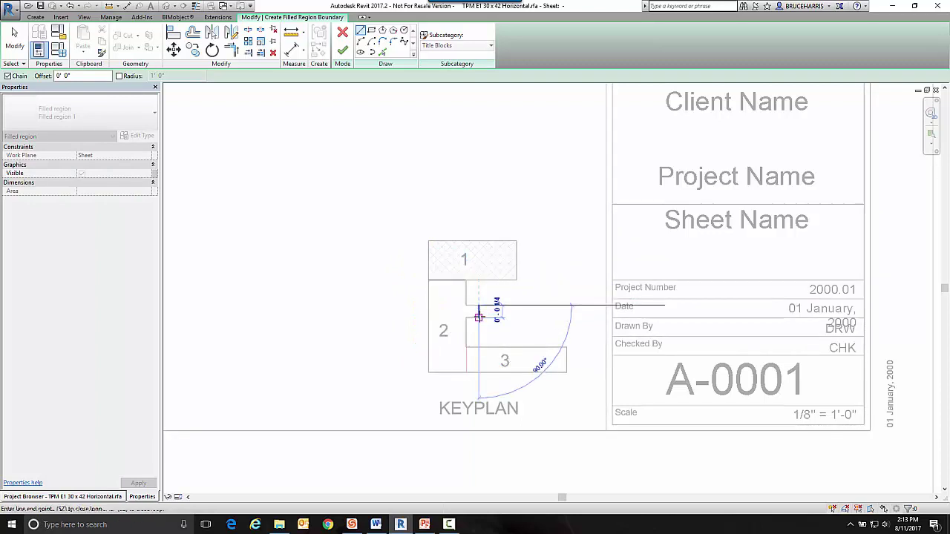
left_click(478, 318)
left_click(467, 318)
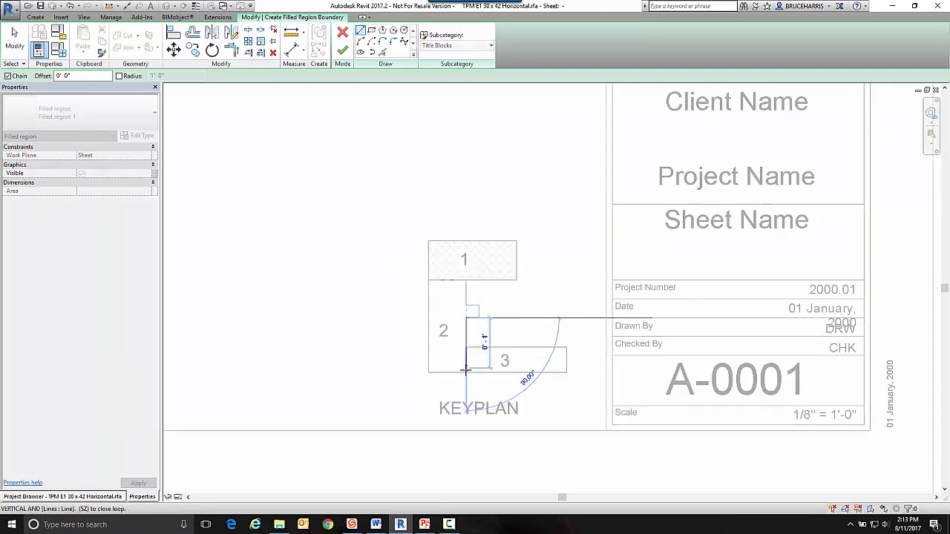
left_click(466, 371)
left_click(429, 372)
left_click(430, 281)
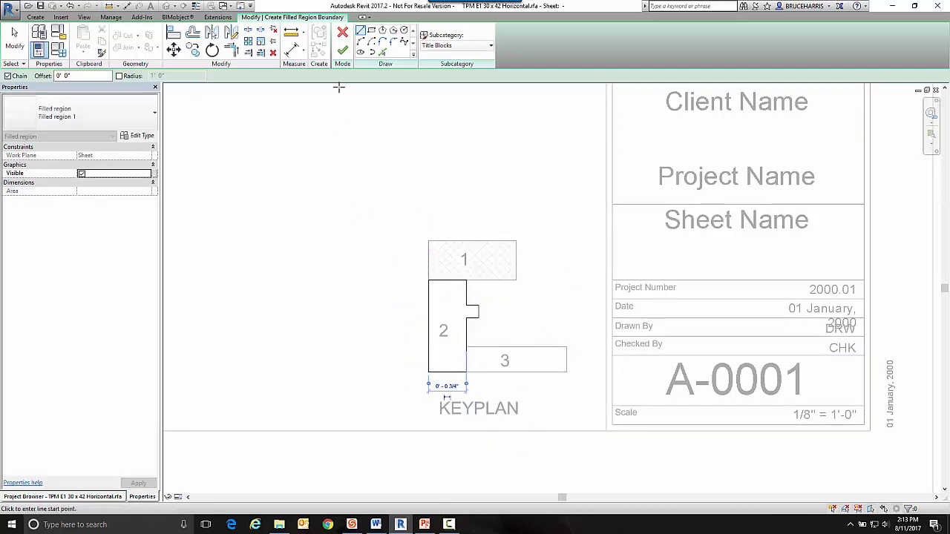
left_click(343, 51)
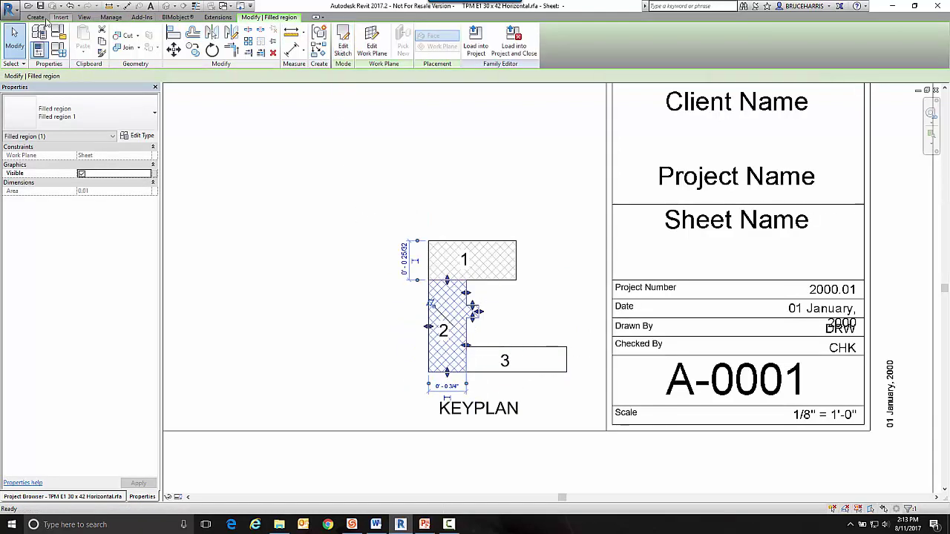
Cover zone 3 with a rectangular crosshatched filled region.
left_click(39, 18)
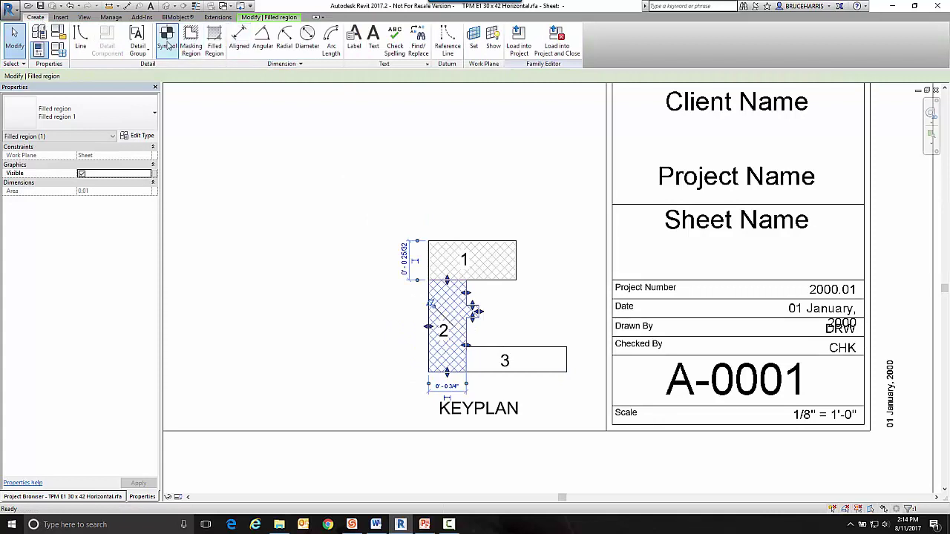
left_click(214, 46)
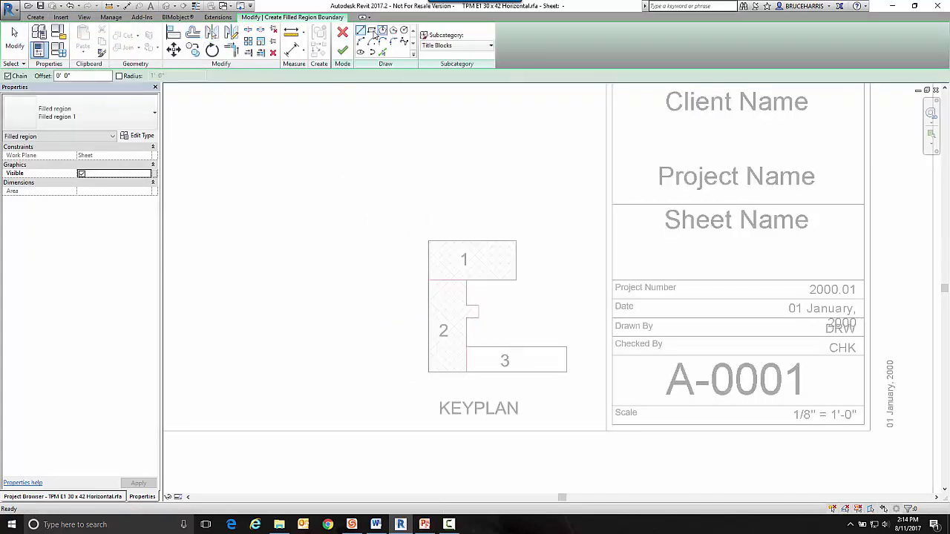
left_click(371, 32)
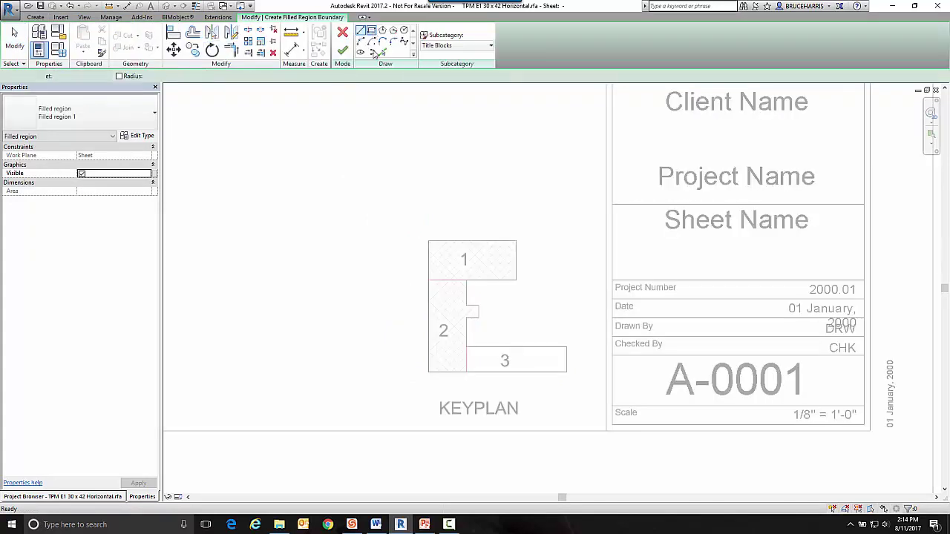
left_click(466, 373)
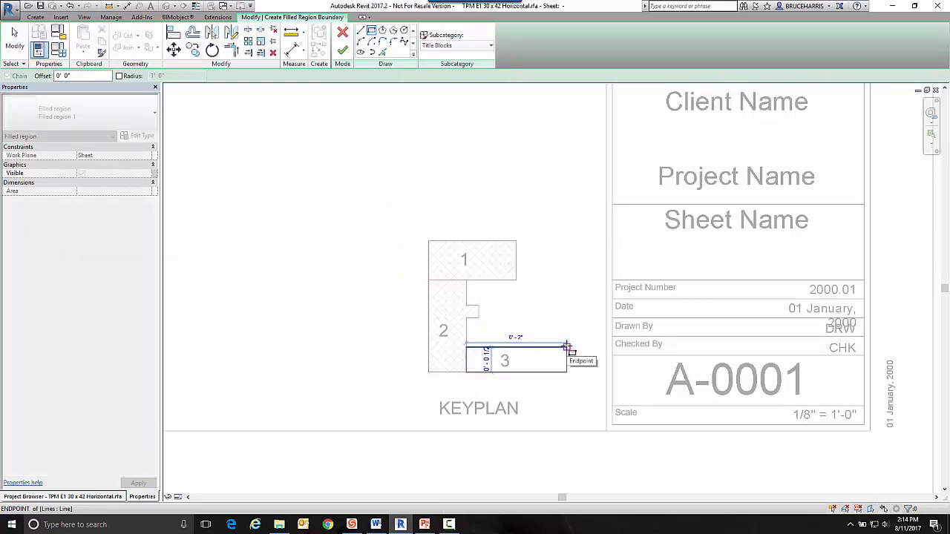
left_click(566, 346)
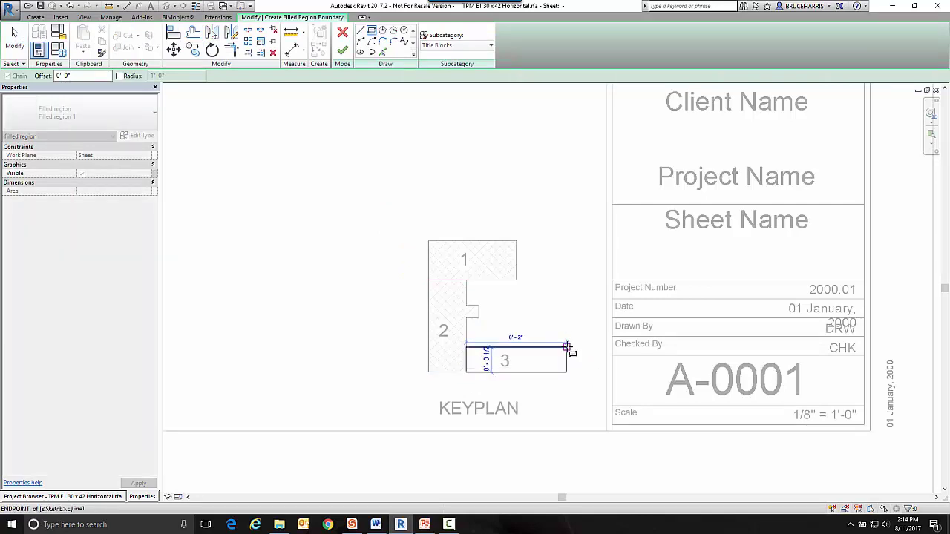
left_click(566, 346)
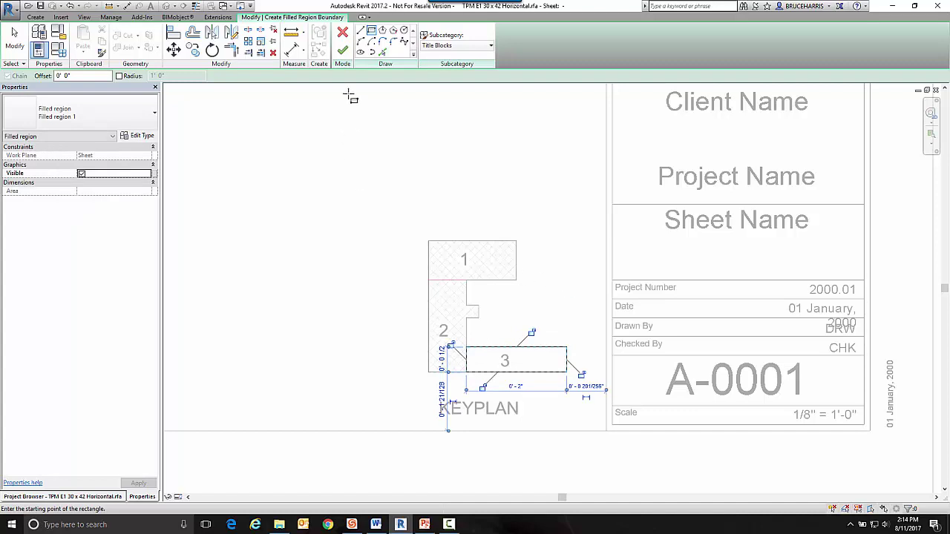
left_click(342, 50)
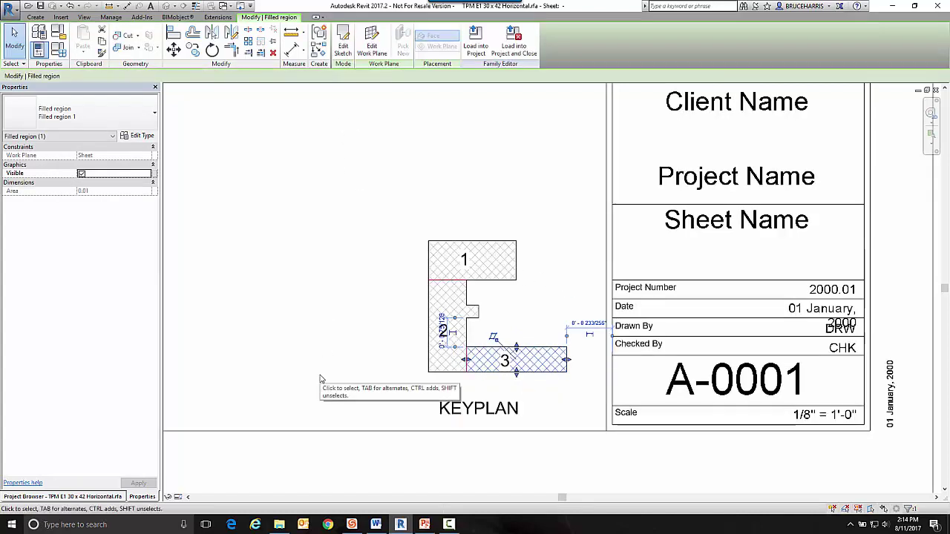
Deselect the region and open Family Types for the TPM E1 30x42 Horizontal type.
key("Escape")
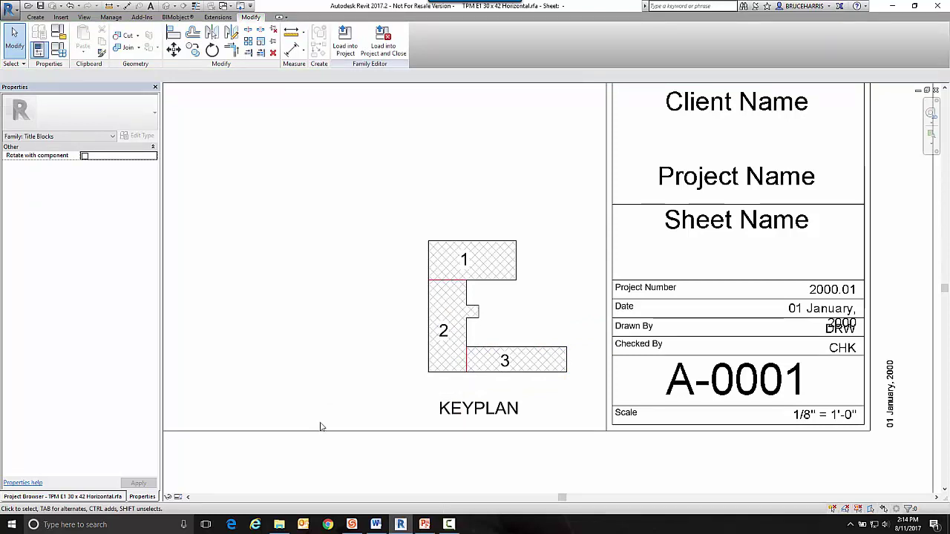
left_click(58, 49)
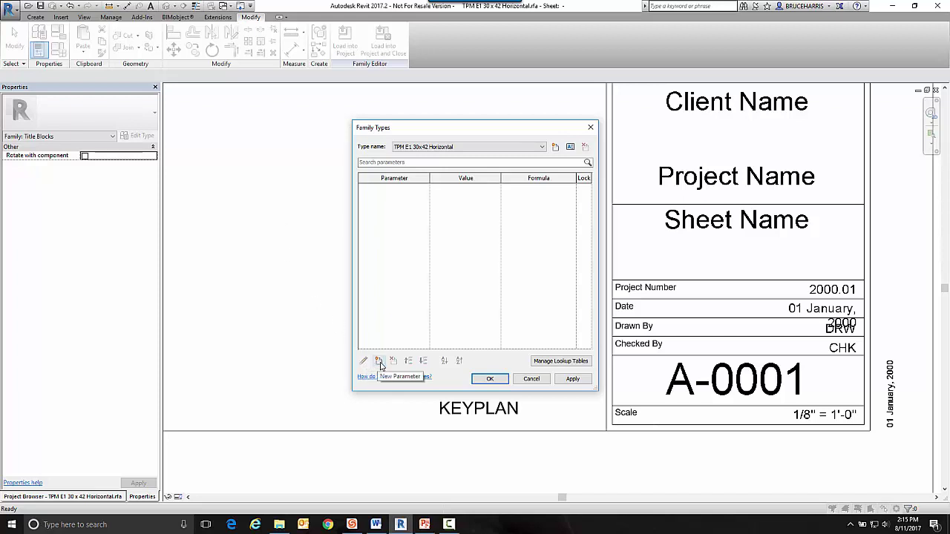
Create parameter '1' as a Yes/No instance parameter grouped under Graphics.
left_click(379, 362)
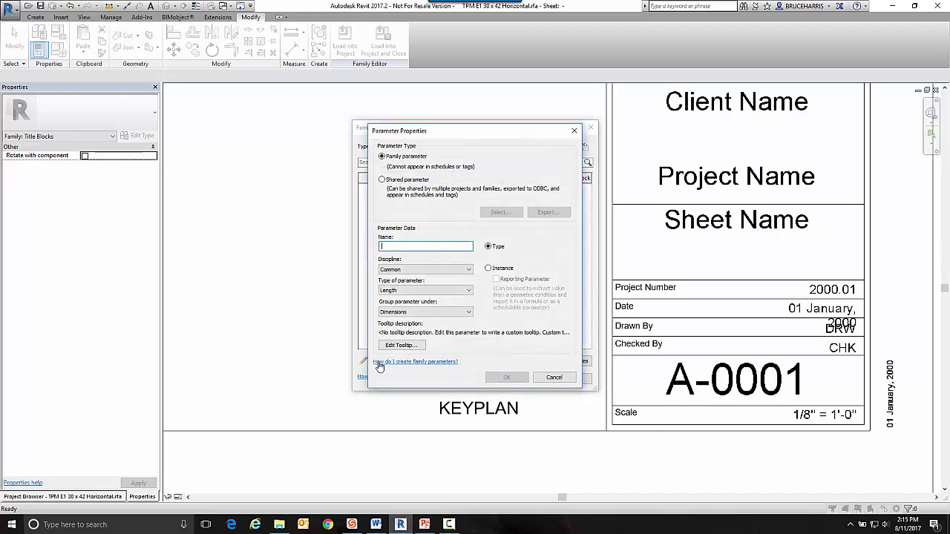
type("1")
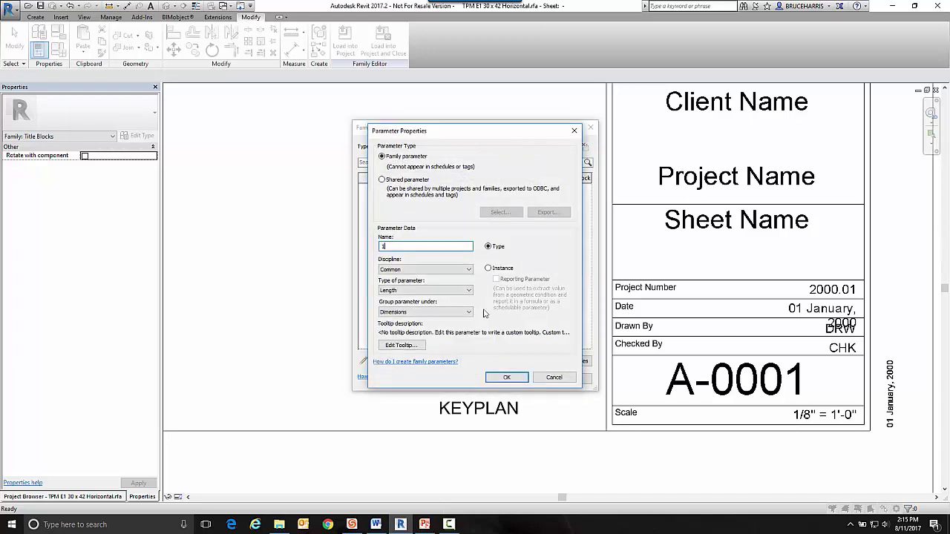
left_click(488, 268)
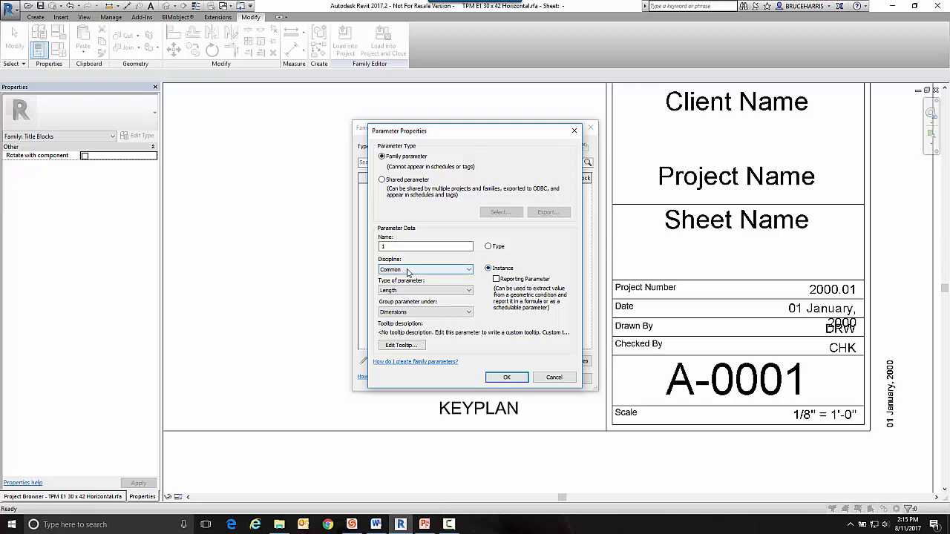
left_click(405, 291)
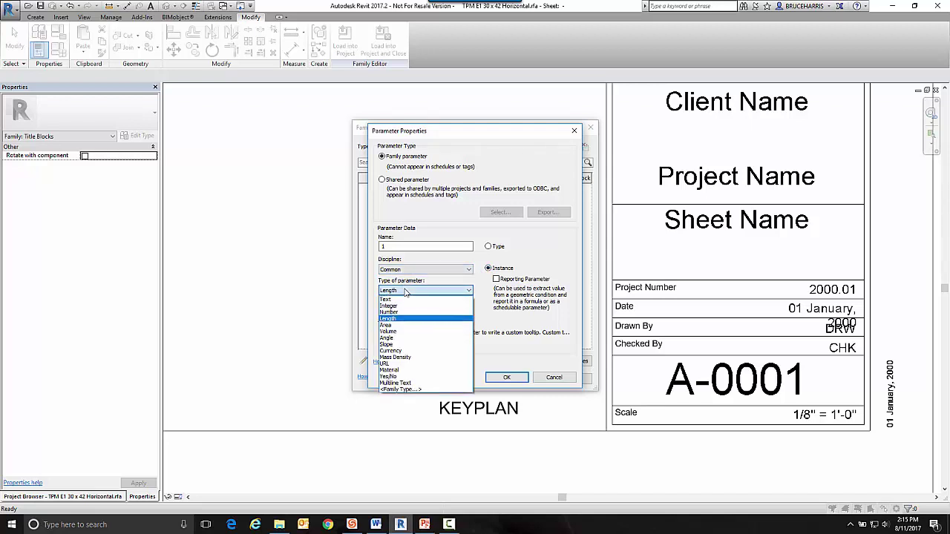
left_click(392, 377)
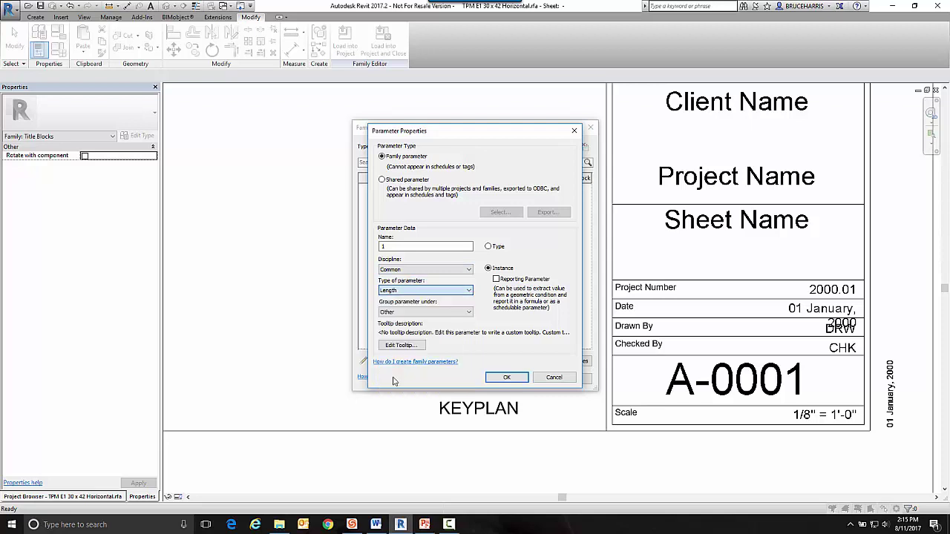
left_click(466, 319)
left_click(390, 334)
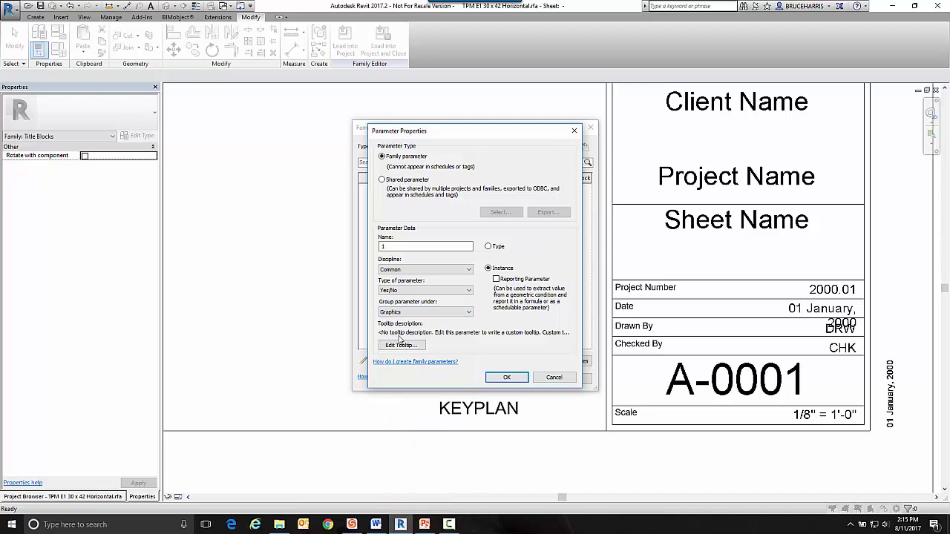
left_click(505, 378)
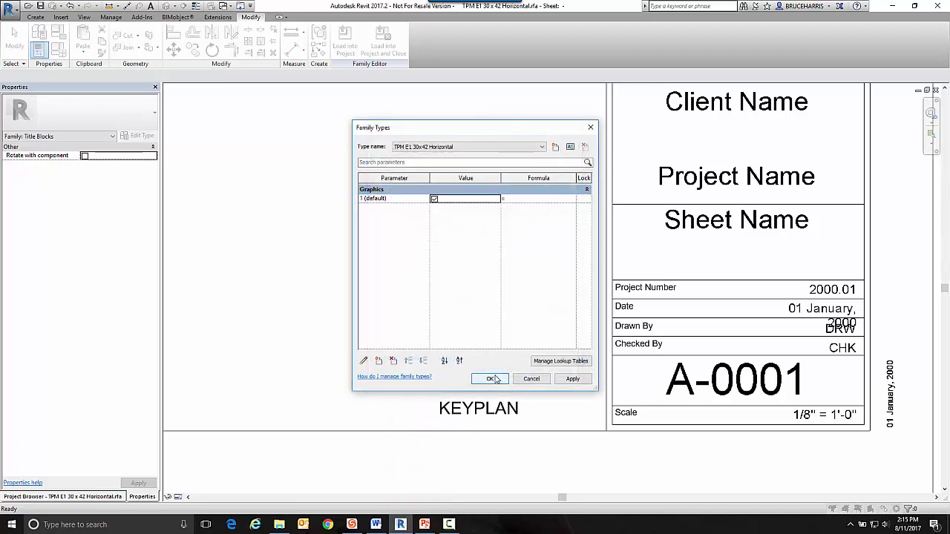
Create parameter '2' as a Yes/No instance parameter grouped under Graphics.
left_click(381, 363)
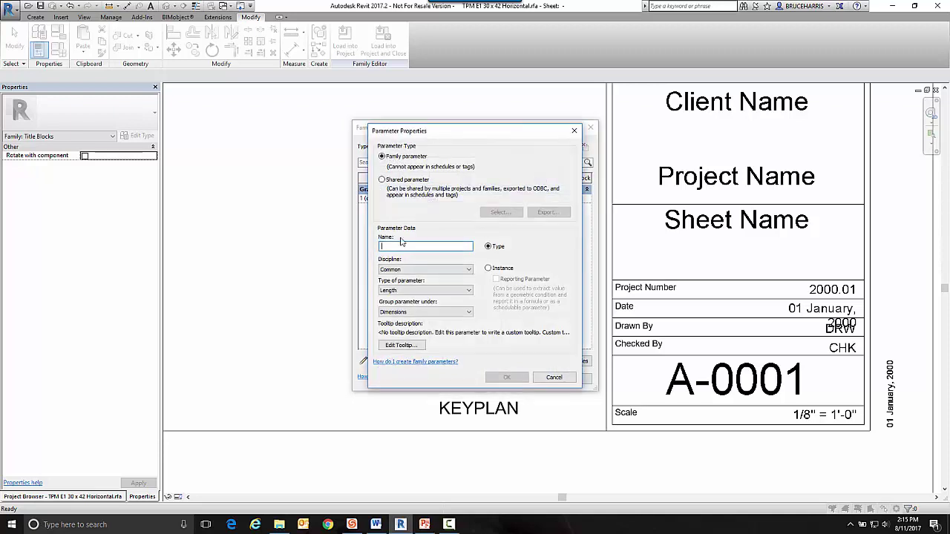
type("2")
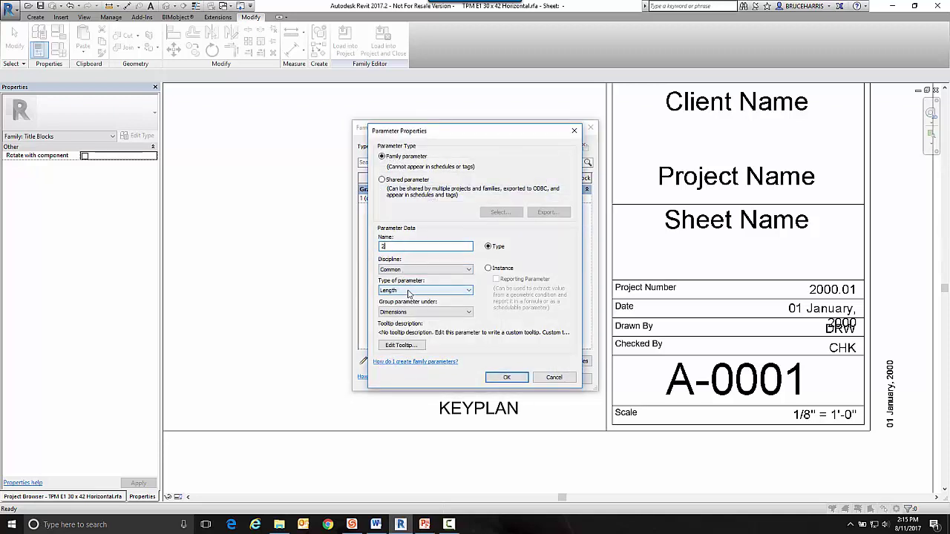
left_click(407, 291)
left_click(398, 383)
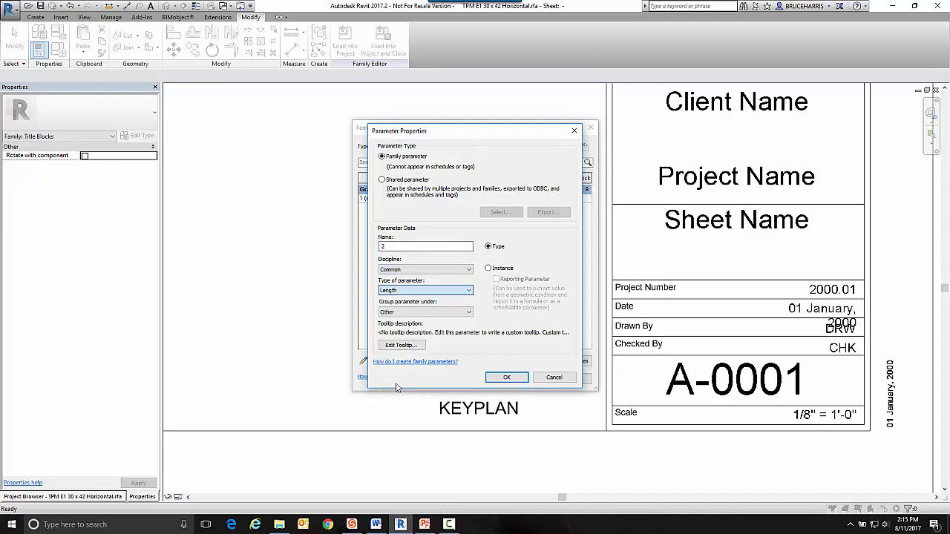
left_click(405, 312)
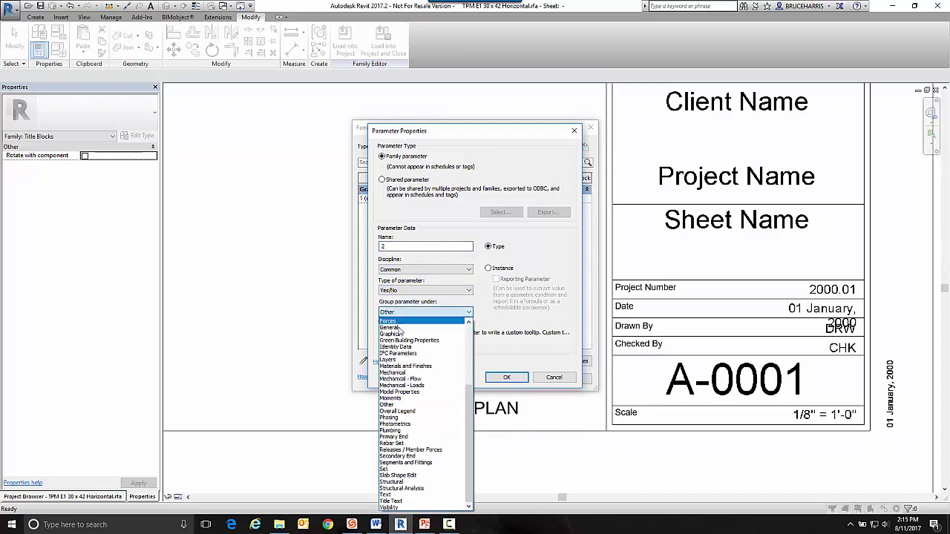
left_click(398, 335)
left_click(488, 268)
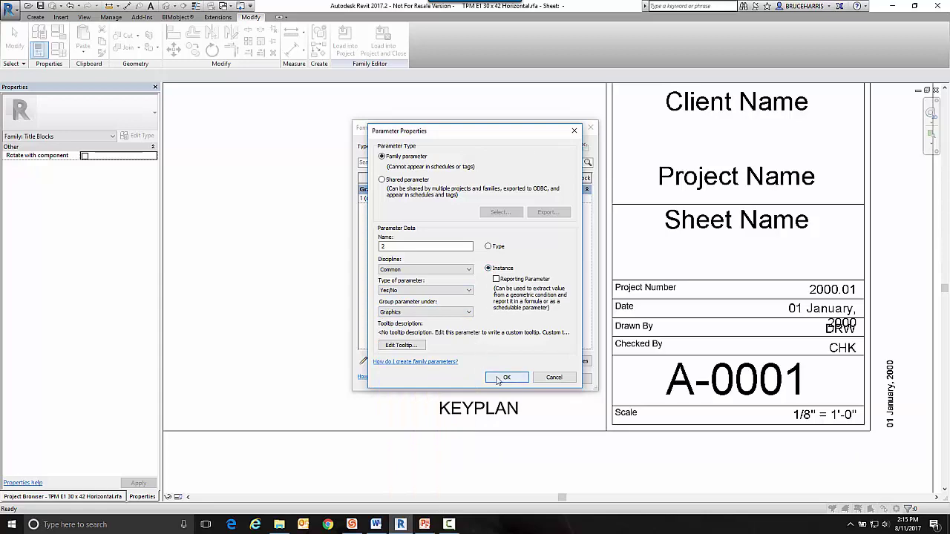
left_click(498, 378)
Create parameter '3' as a Yes/No instance parameter grouped under Graphics.
left_click(379, 362)
type("3")
left_click(405, 290)
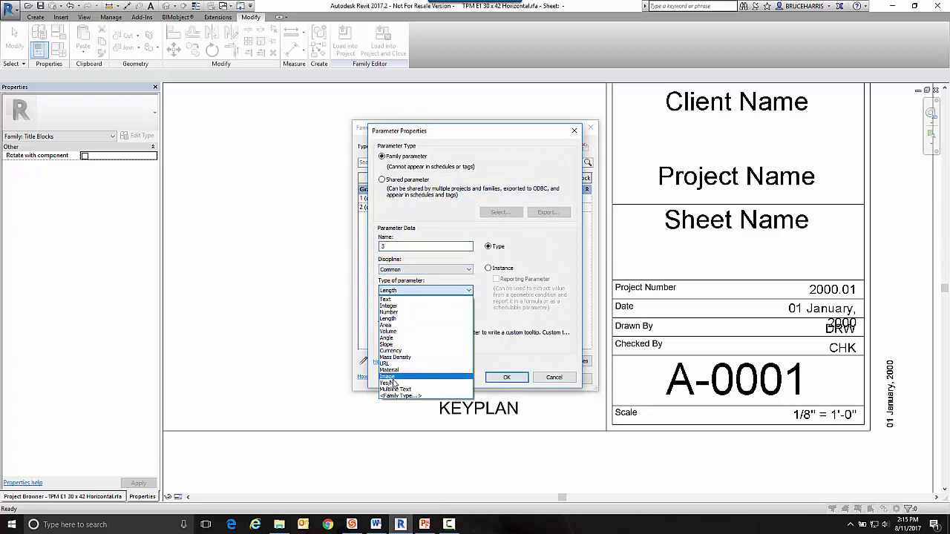
left_click(387, 383)
left_click(414, 316)
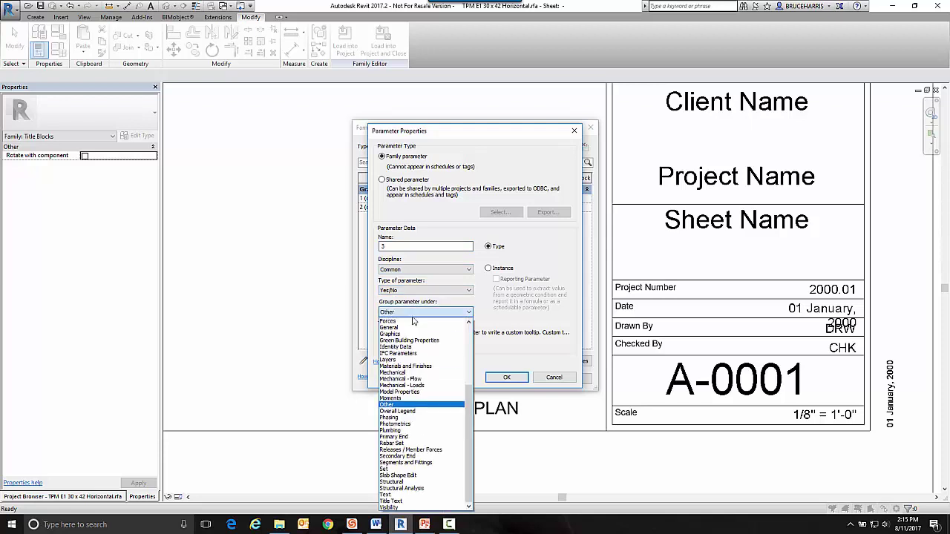
left_click(405, 332)
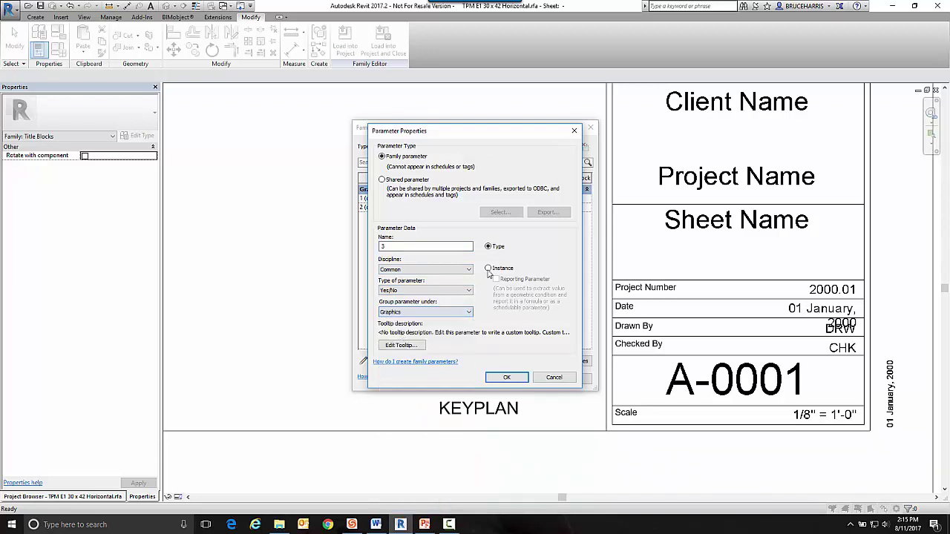
left_click(489, 269)
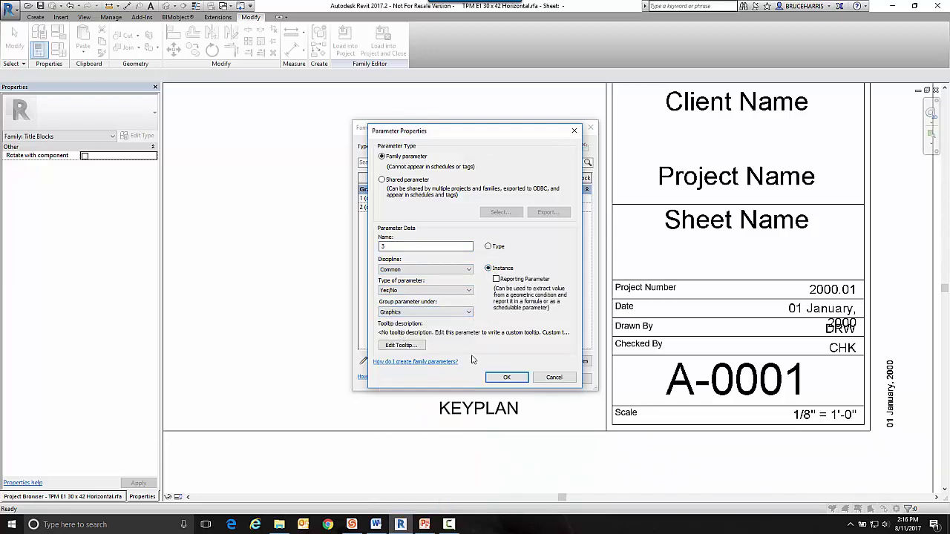
left_click(497, 377)
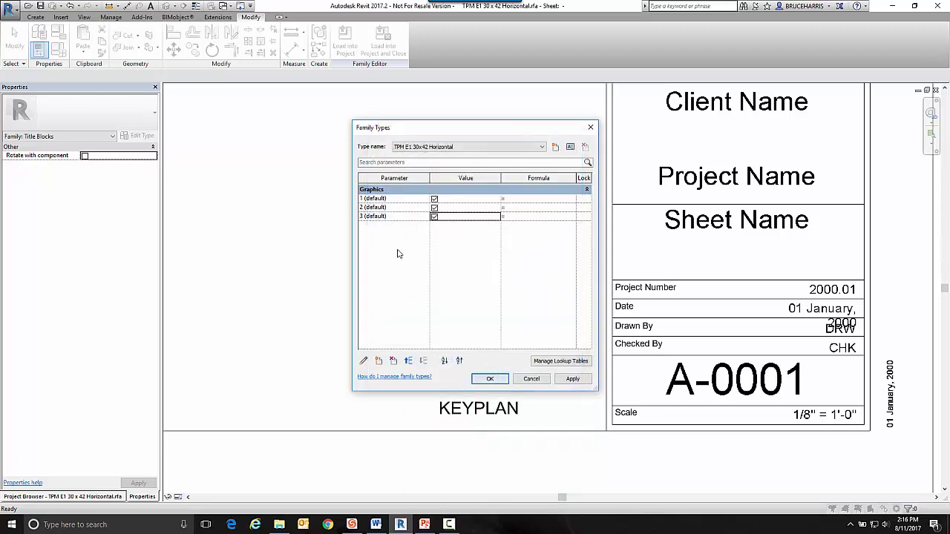
Uncheck parameters 1, 2 and 3 so they default to off, and accept Family Types.
left_click(434, 199)
left_click(434, 208)
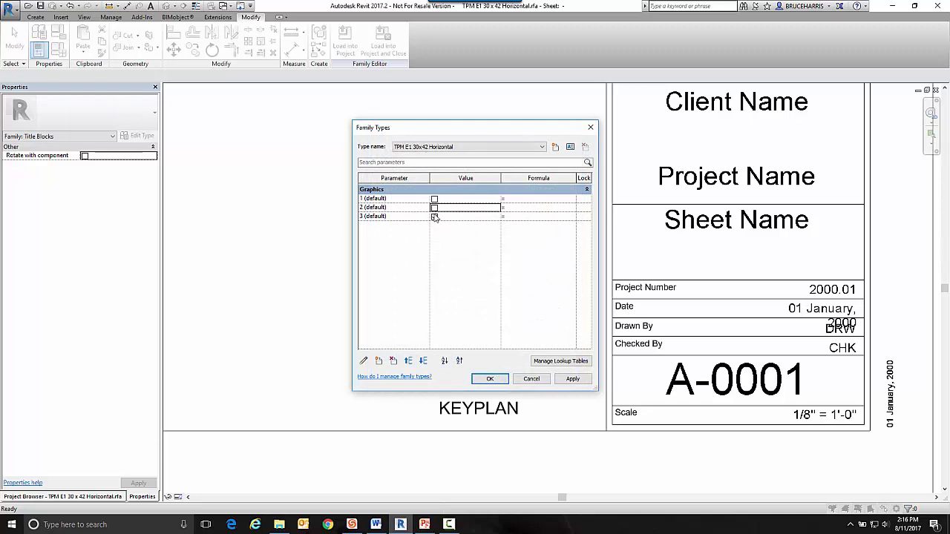
left_click(435, 217)
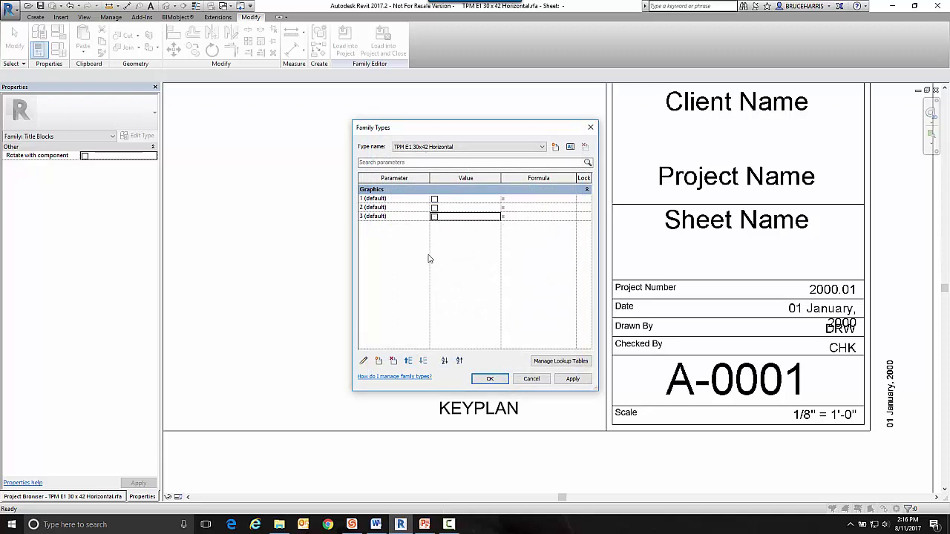
left_click(488, 379)
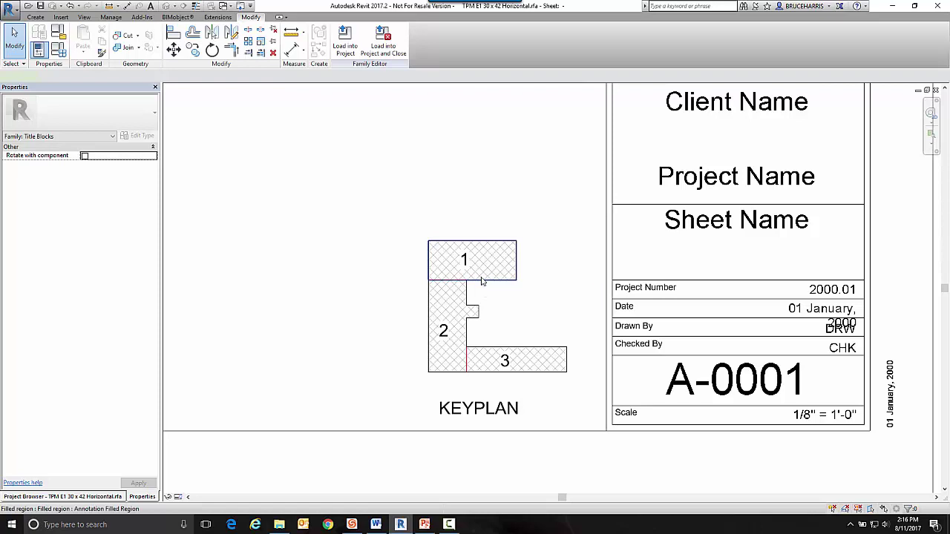
Link the visibility of keyplan regions 1 and 2 to Yes/No parameters 1 and 2.
left_click(481, 281)
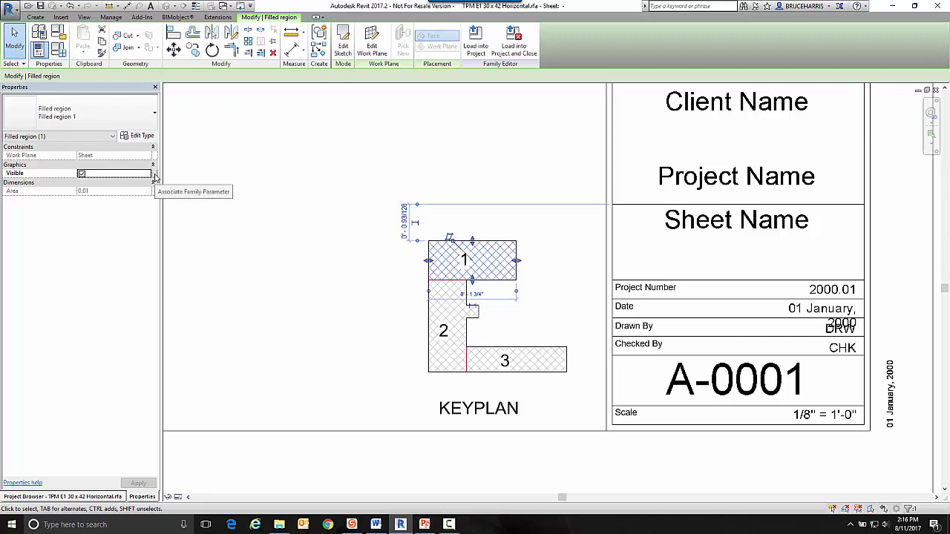
left_click(155, 176)
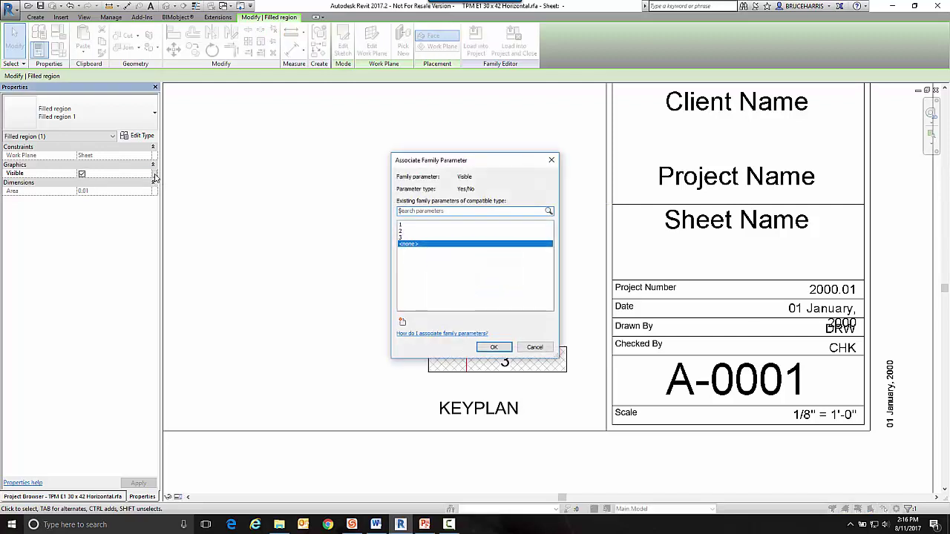
left_click(402, 225)
left_click(491, 348)
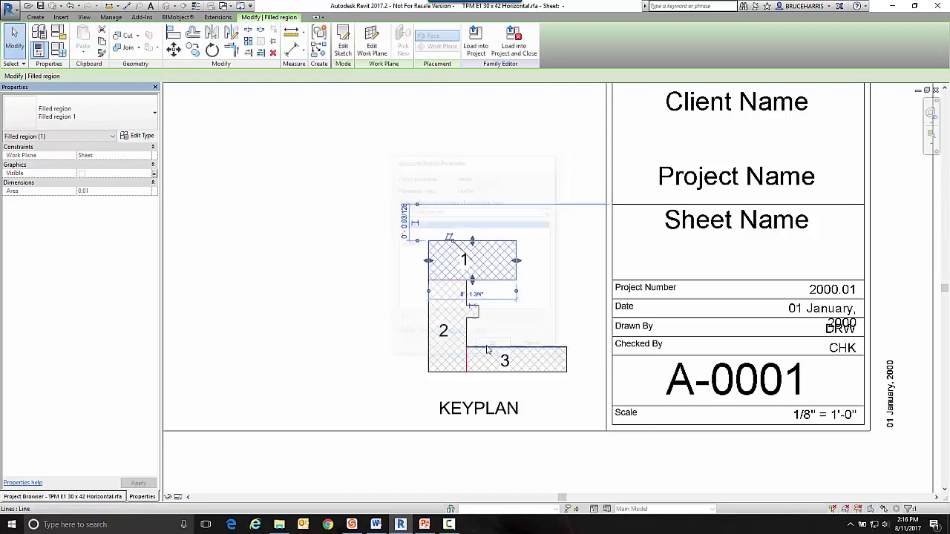
left_click(430, 318)
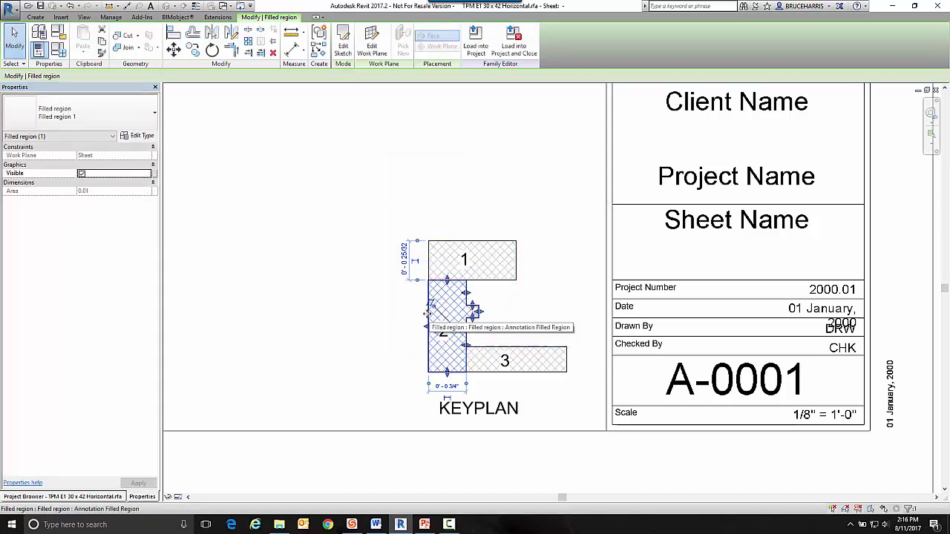
left_click(155, 176)
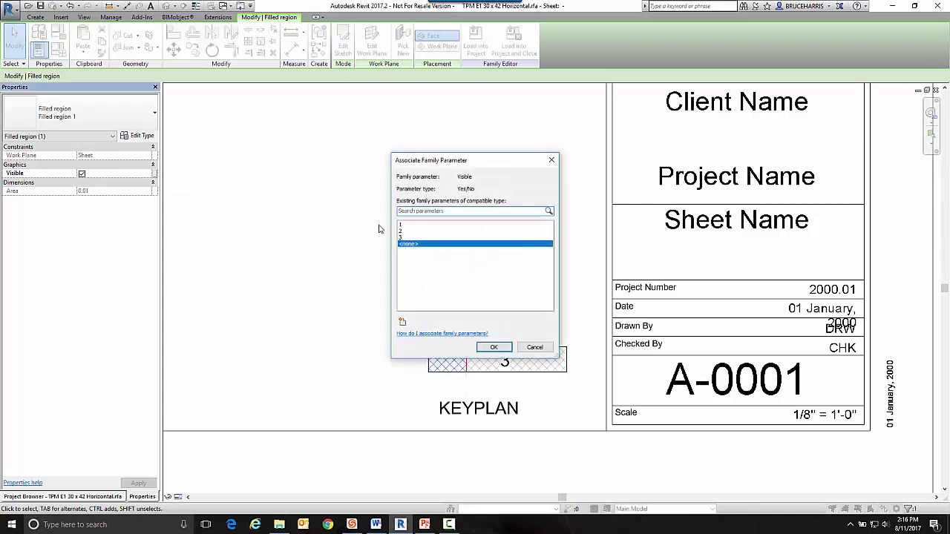
left_click(406, 233)
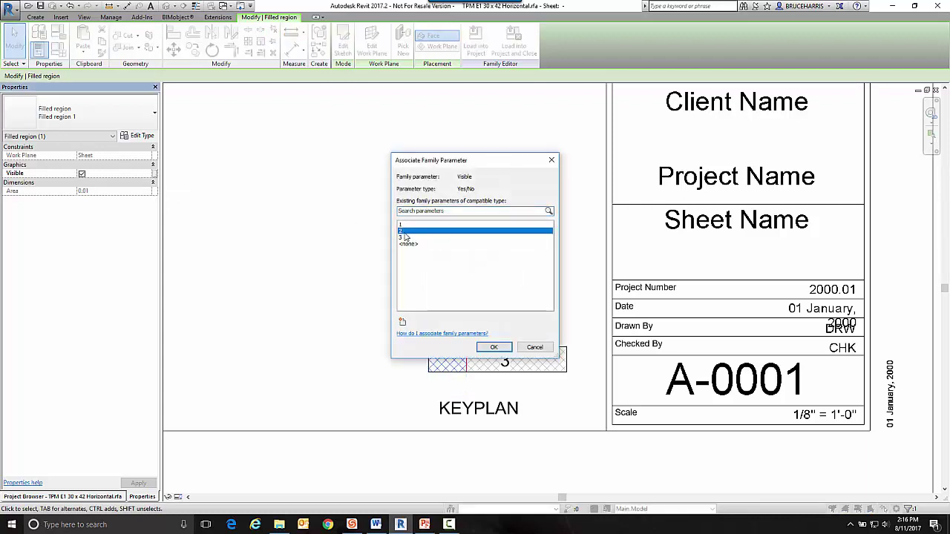
left_click(493, 346)
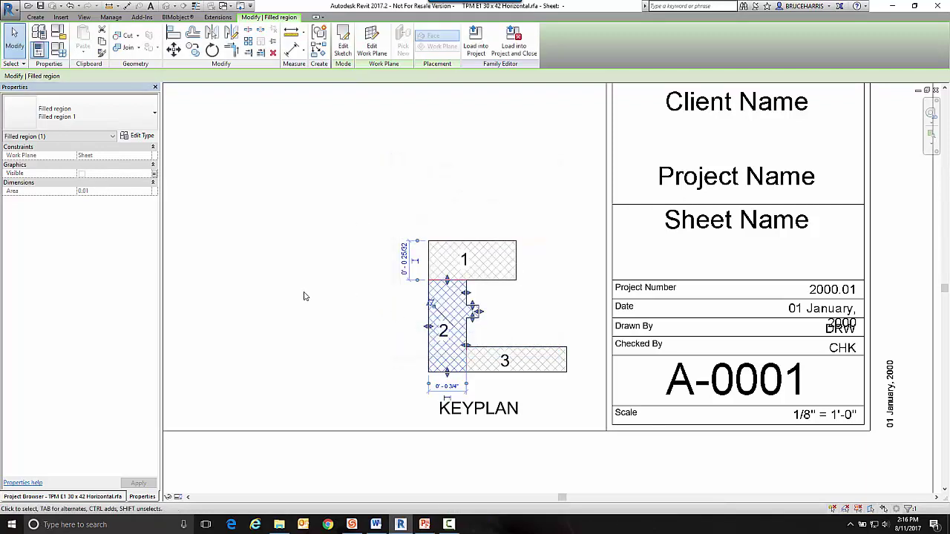
Link keyplan region 3's visibility to parameter 3, then deselect the region.
left_click(497, 373)
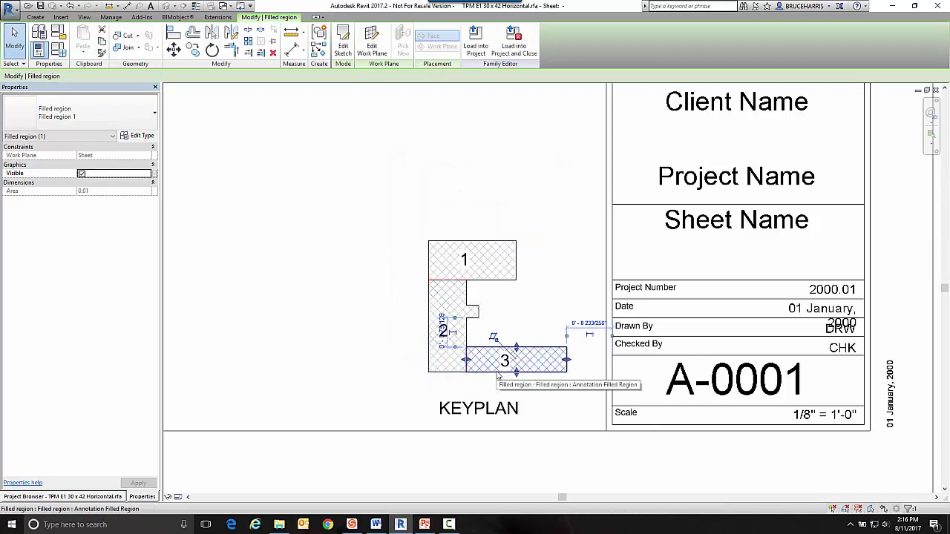
left_click(155, 175)
left_click(401, 235)
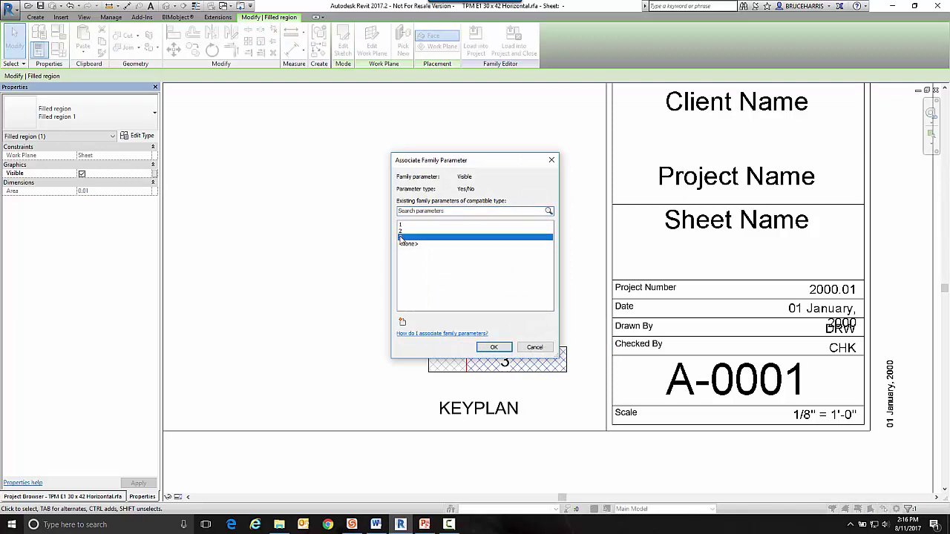
left_click(493, 347)
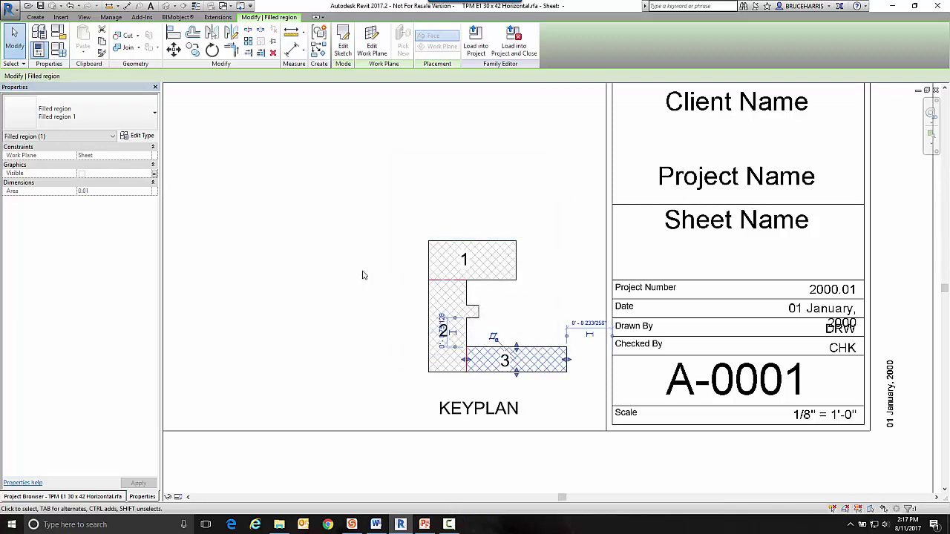
left_click(363, 276)
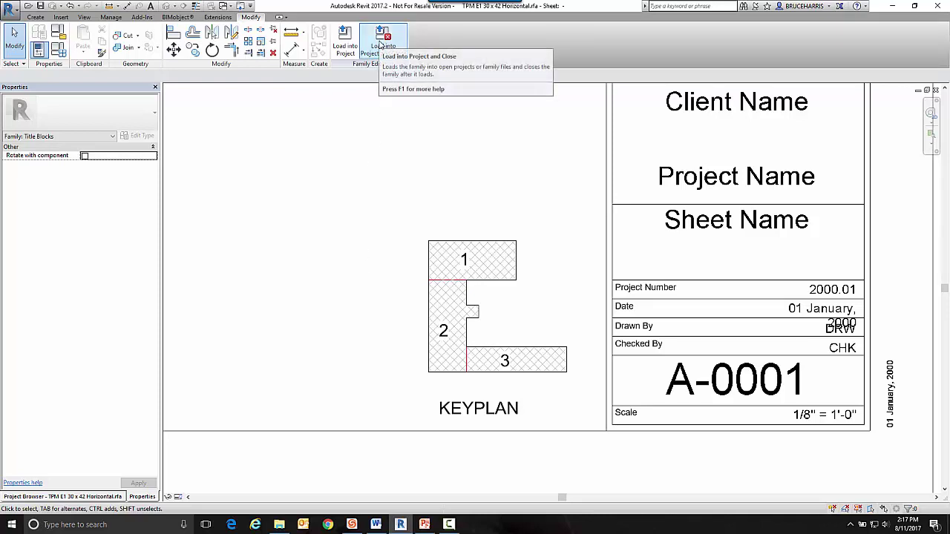
Load the title block into the HVAC project without saving, overwriting version and parameter values, and start a New Sheet.
left_click(380, 45)
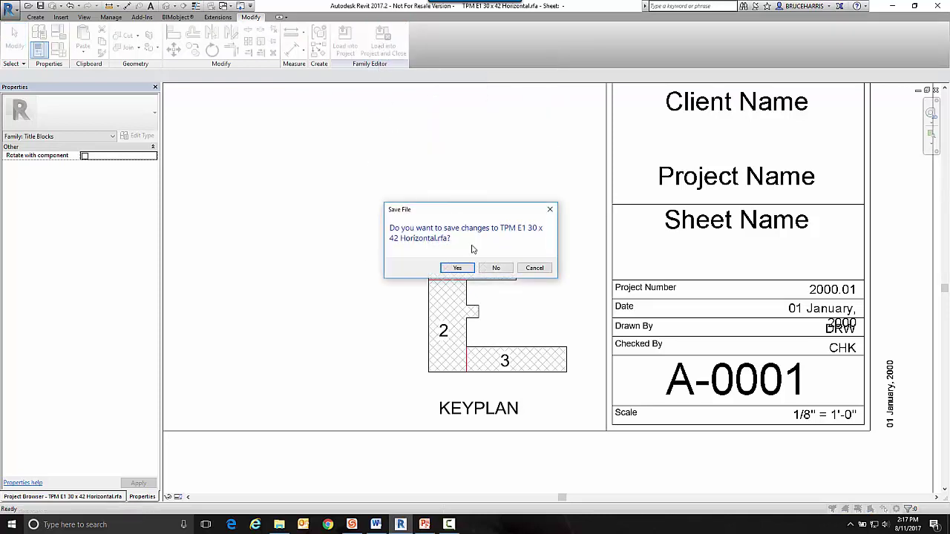
left_click(493, 268)
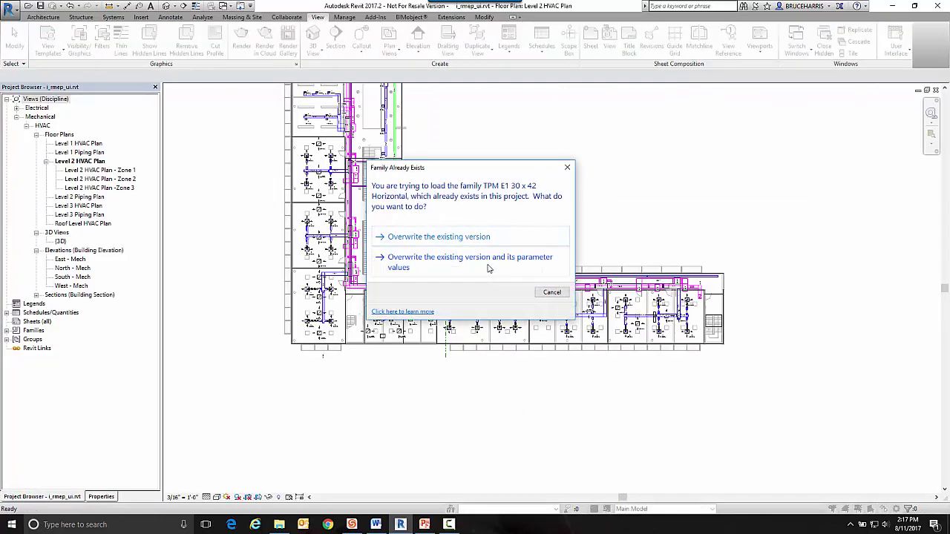
left_click(460, 260)
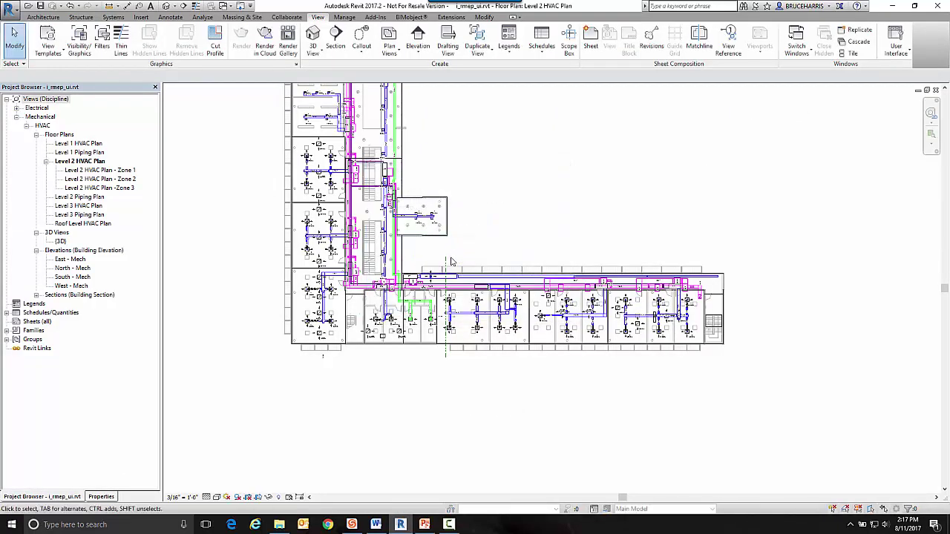
right_click(33, 324)
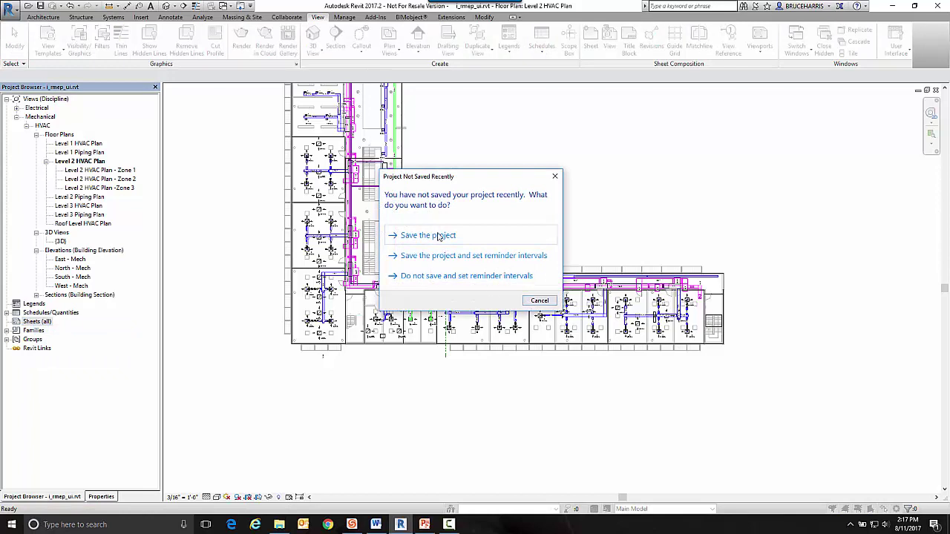
left_click(539, 301)
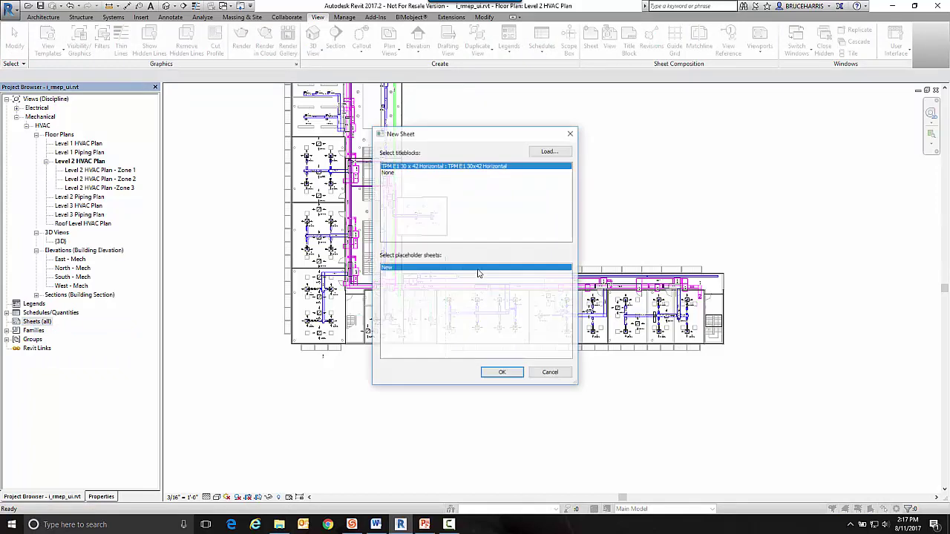
Create sheet M304 with the TPM title block, placing Level 2 HVAC Plan Zone 1 above Zone 3.
left_click(490, 375)
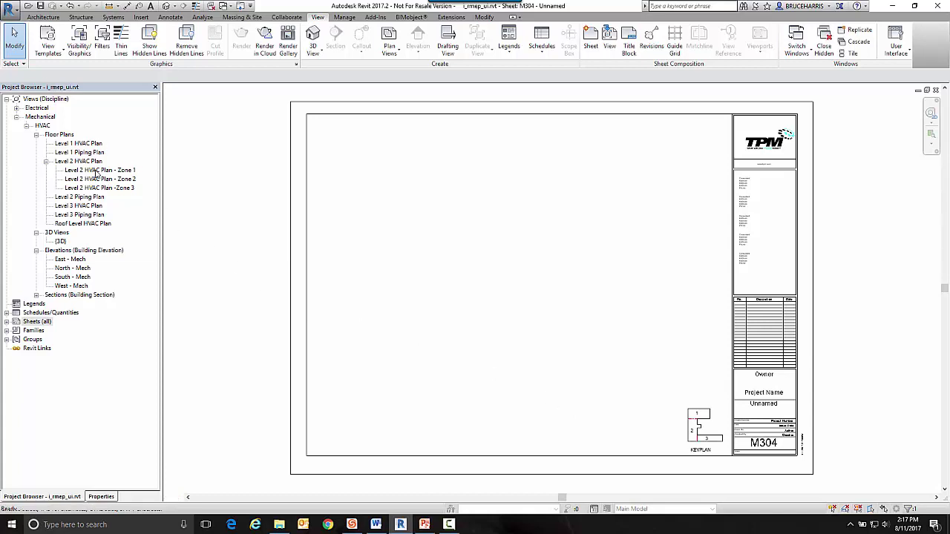
left_click_drag(96, 172, 424, 189)
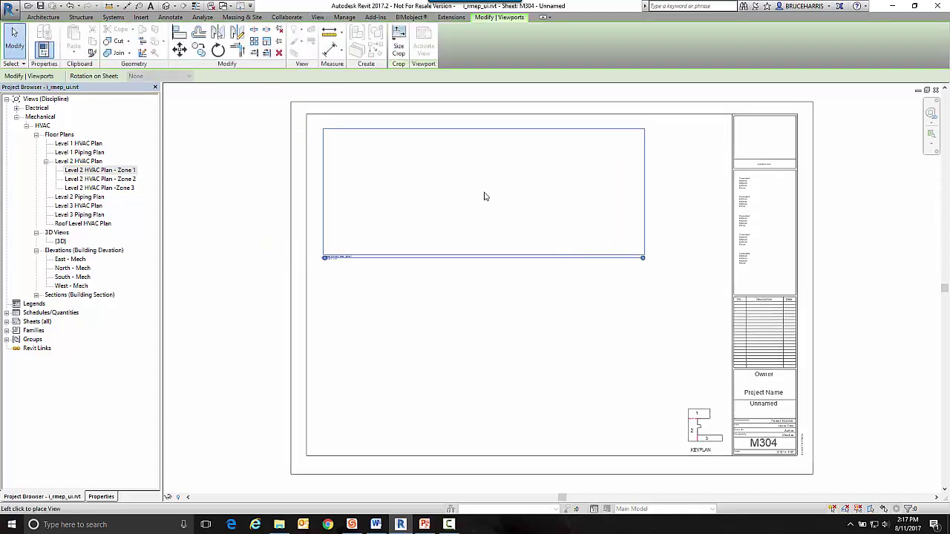
left_click(484, 196)
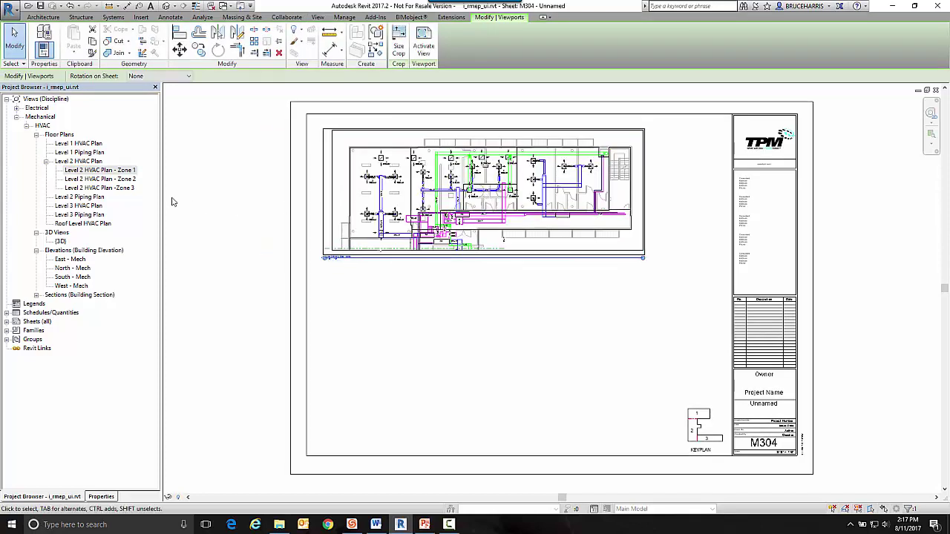
left_click(81, 188)
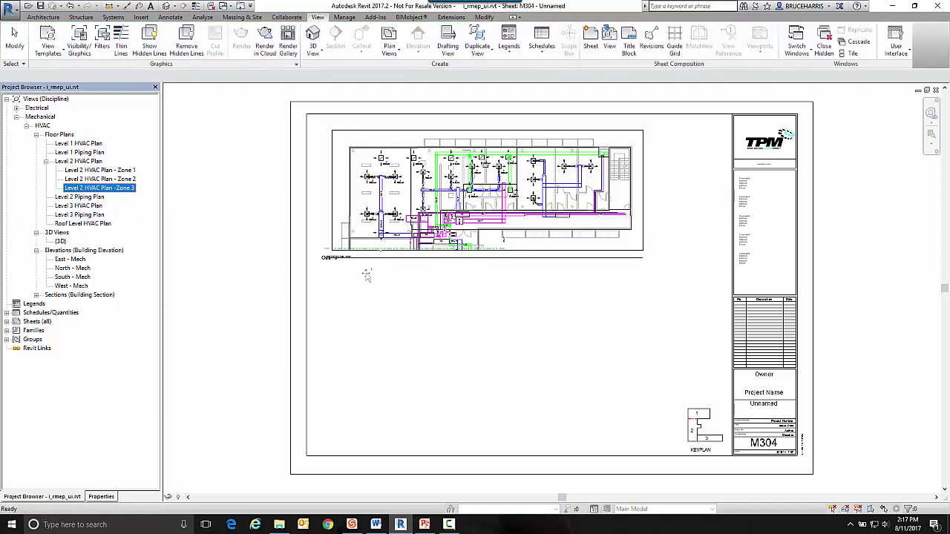
left_click_drag(438, 320, 441, 322)
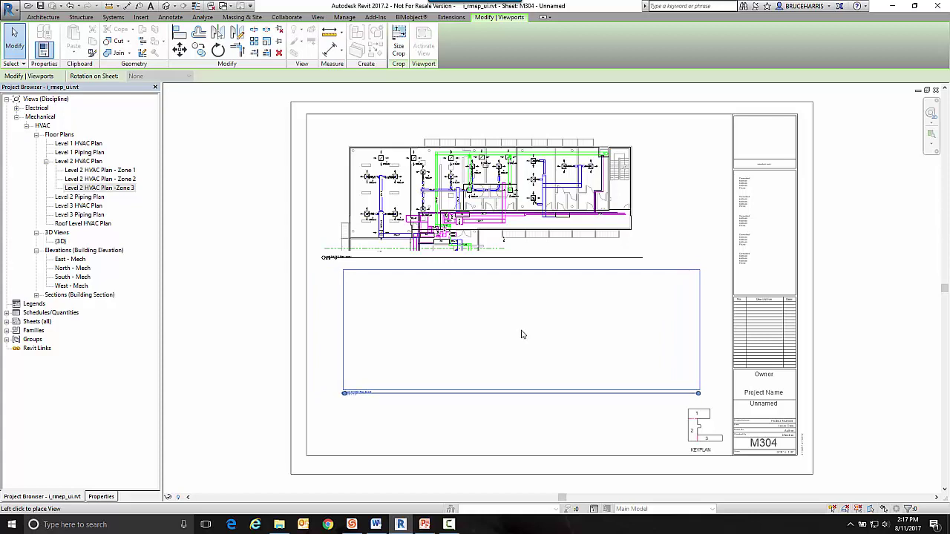
left_click(505, 336)
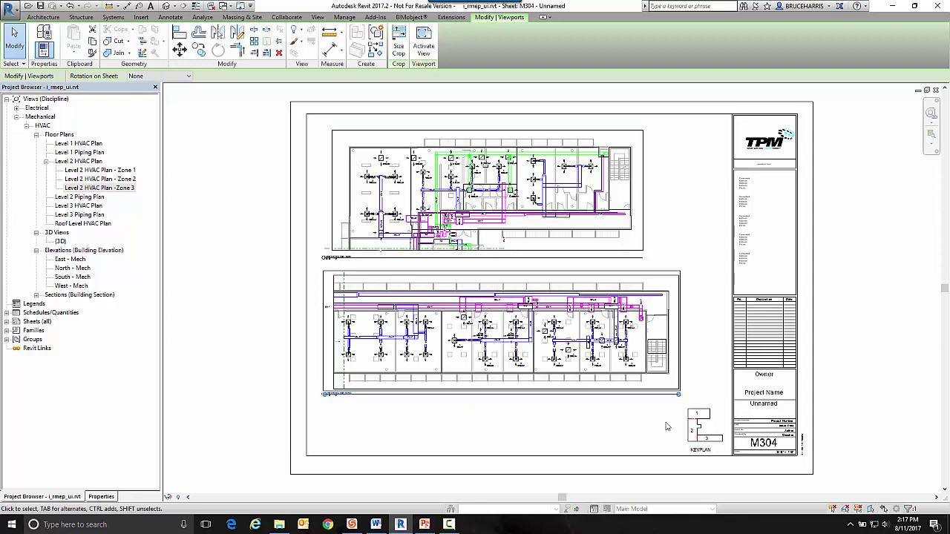
Tick keyplan Graphics parameters 1 and 3 in the M304 title block's properties.
left_click(324, 461)
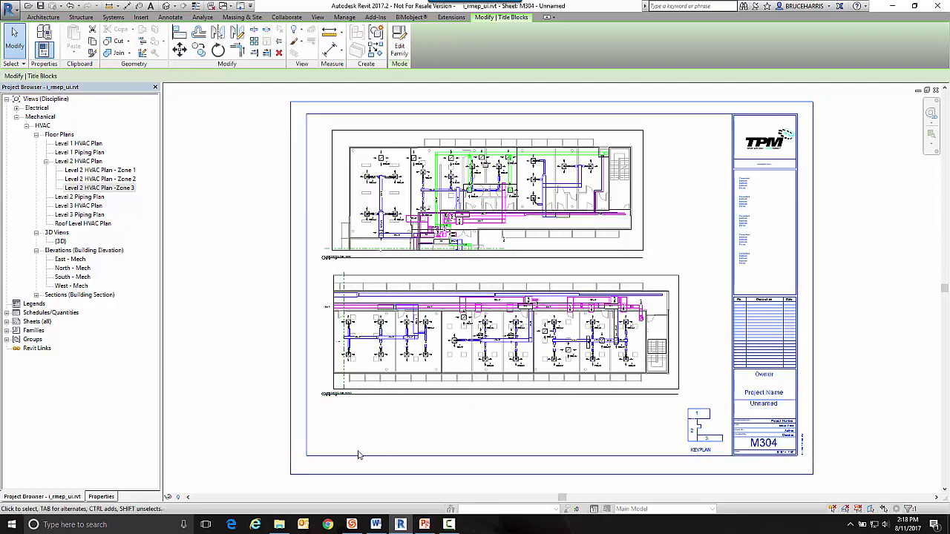
left_click(101, 497)
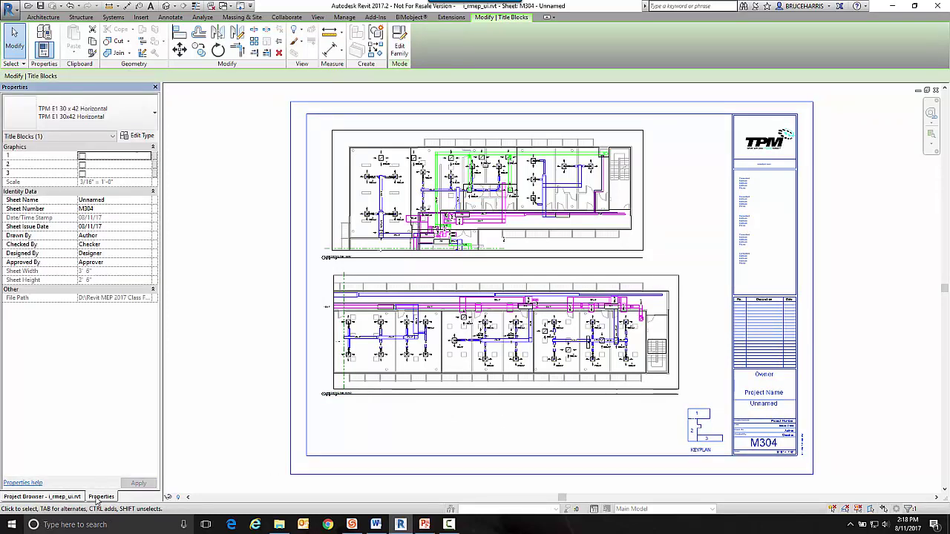
left_click(82, 157)
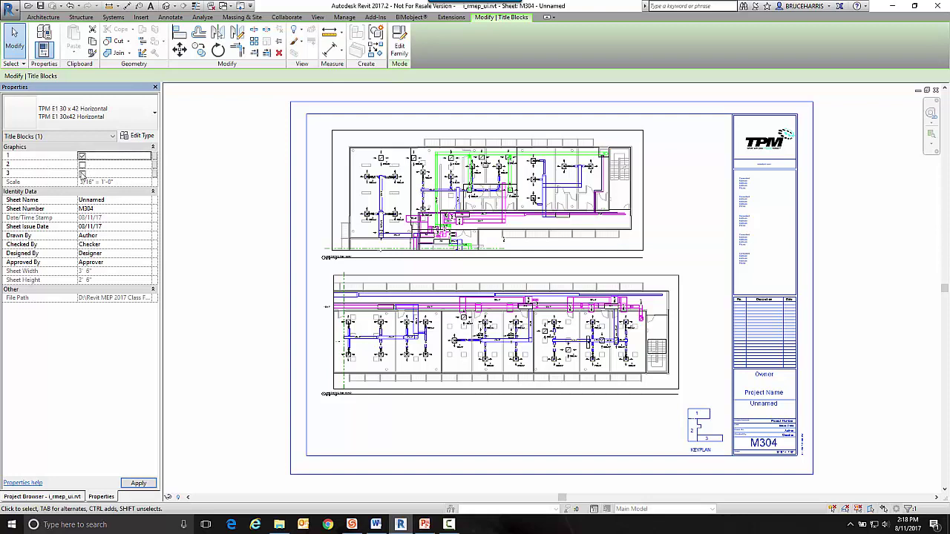
left_click(82, 173)
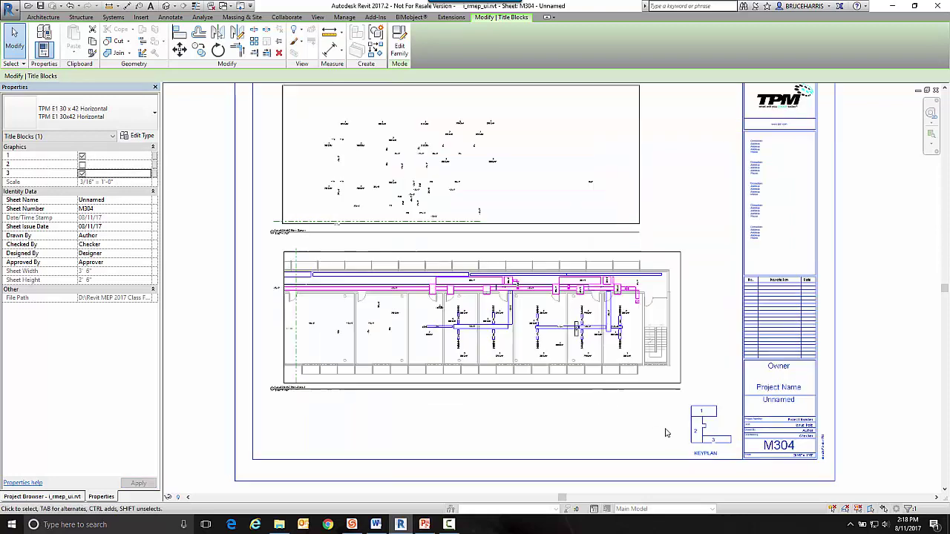
scroll(666, 433, "up", 6)
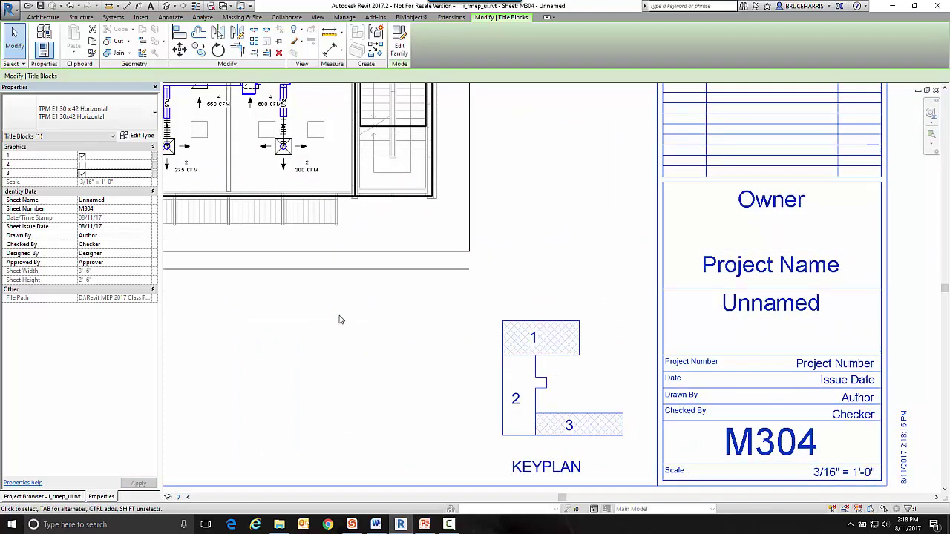
left_click(42, 497)
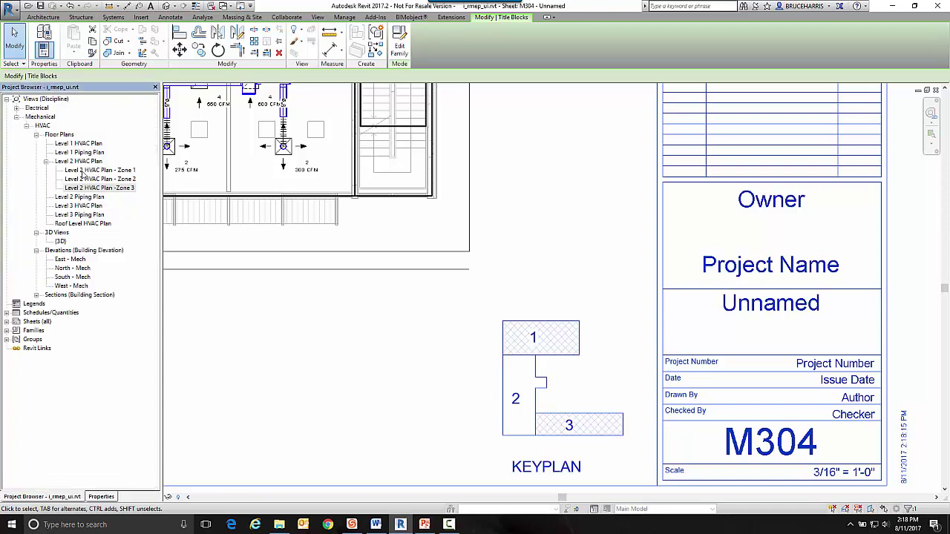
Create sheet M305 with the TPM title block and place the Level 2 HVAC Plan - Zone 2 view.
right_click(33, 322)
left_click(61, 329)
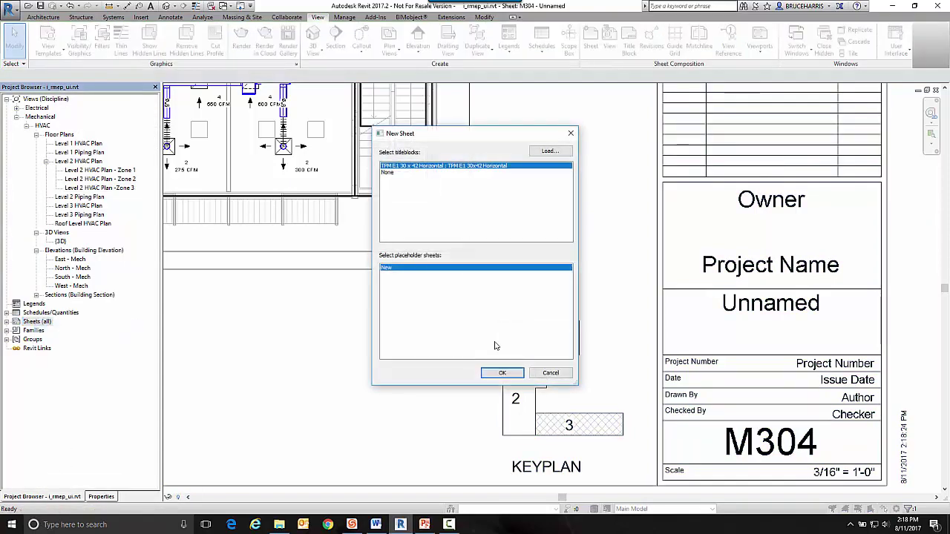
left_click(501, 372)
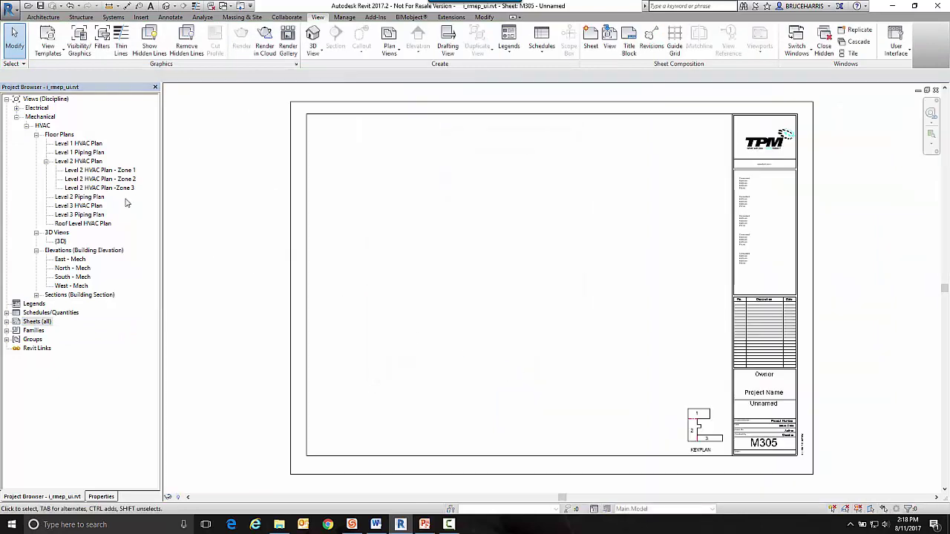
left_click(82, 181)
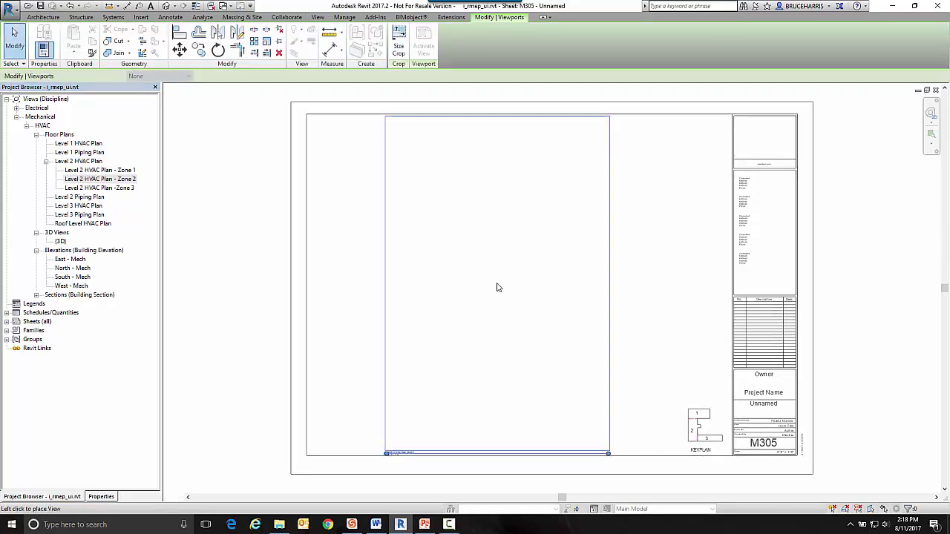
left_click(498, 287)
Tick keyplan Graphics parameter 2 in the M305 title block's properties.
left_click(653, 327)
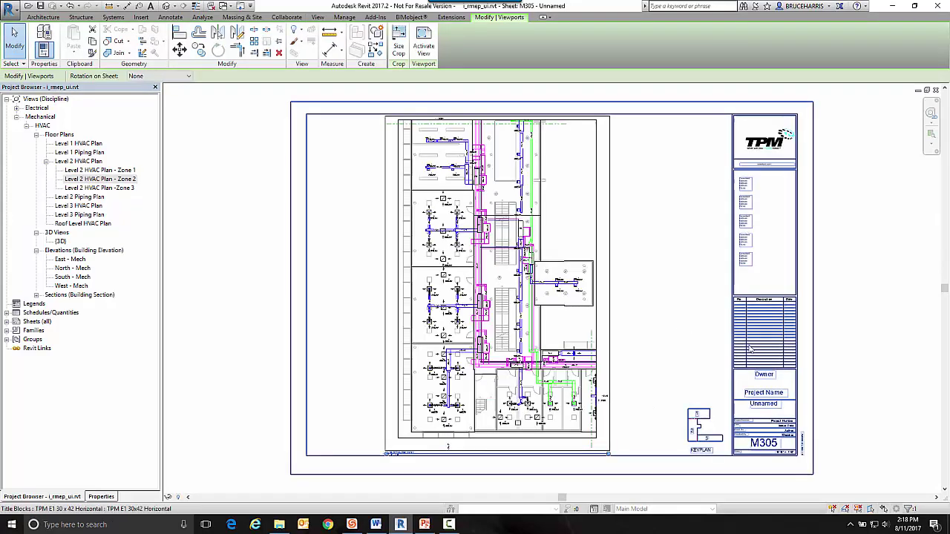
left_click(101, 496)
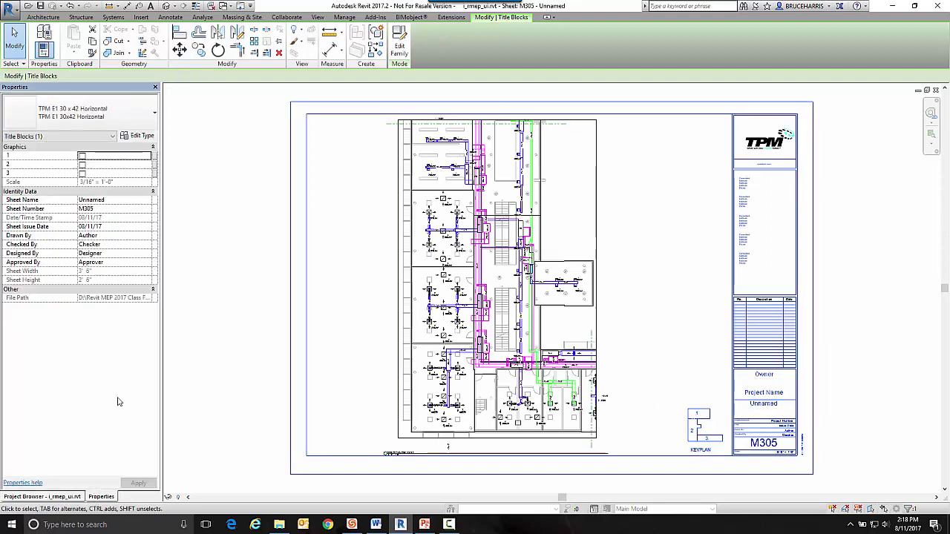
left_click(81, 164)
left_click(665, 290)
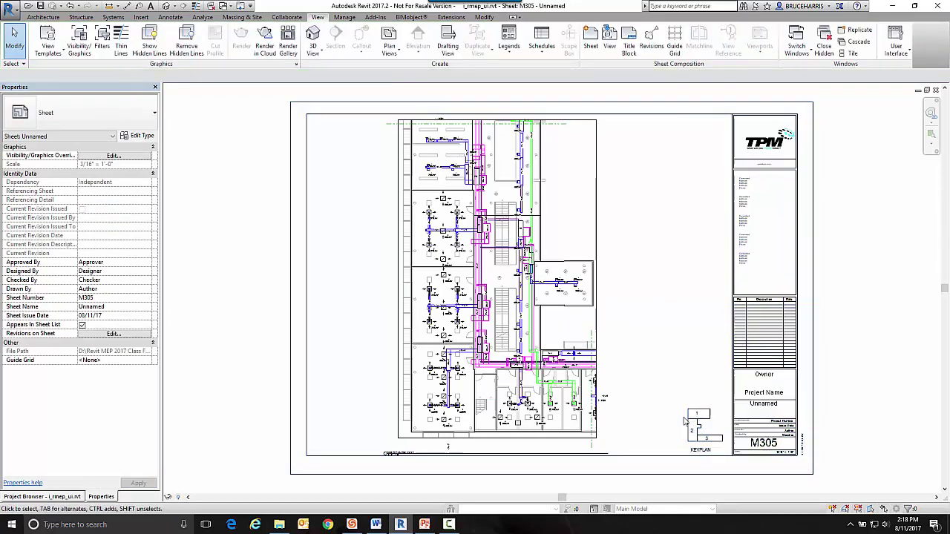
scroll(685, 426, "up", 5)
scroll(585, 352, "down", 2)
scroll(505, 312, "up", 2)
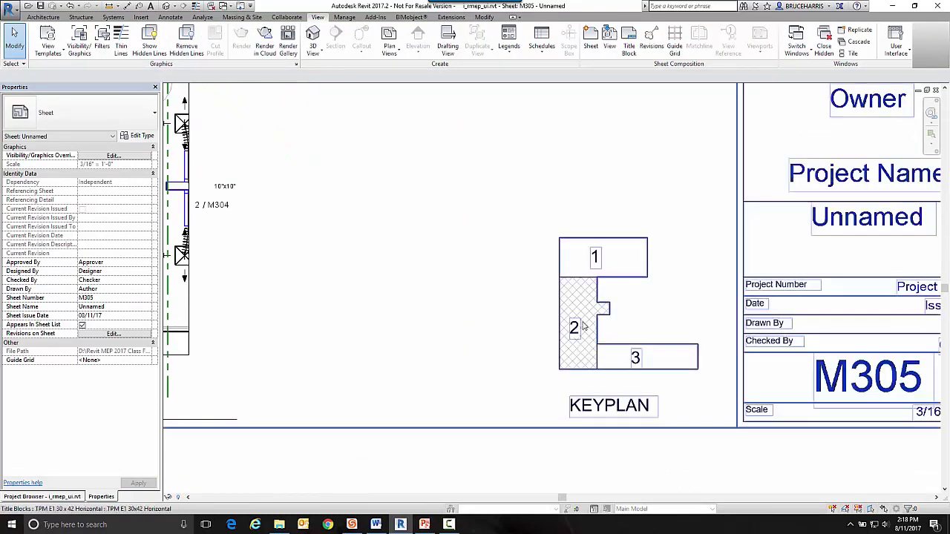